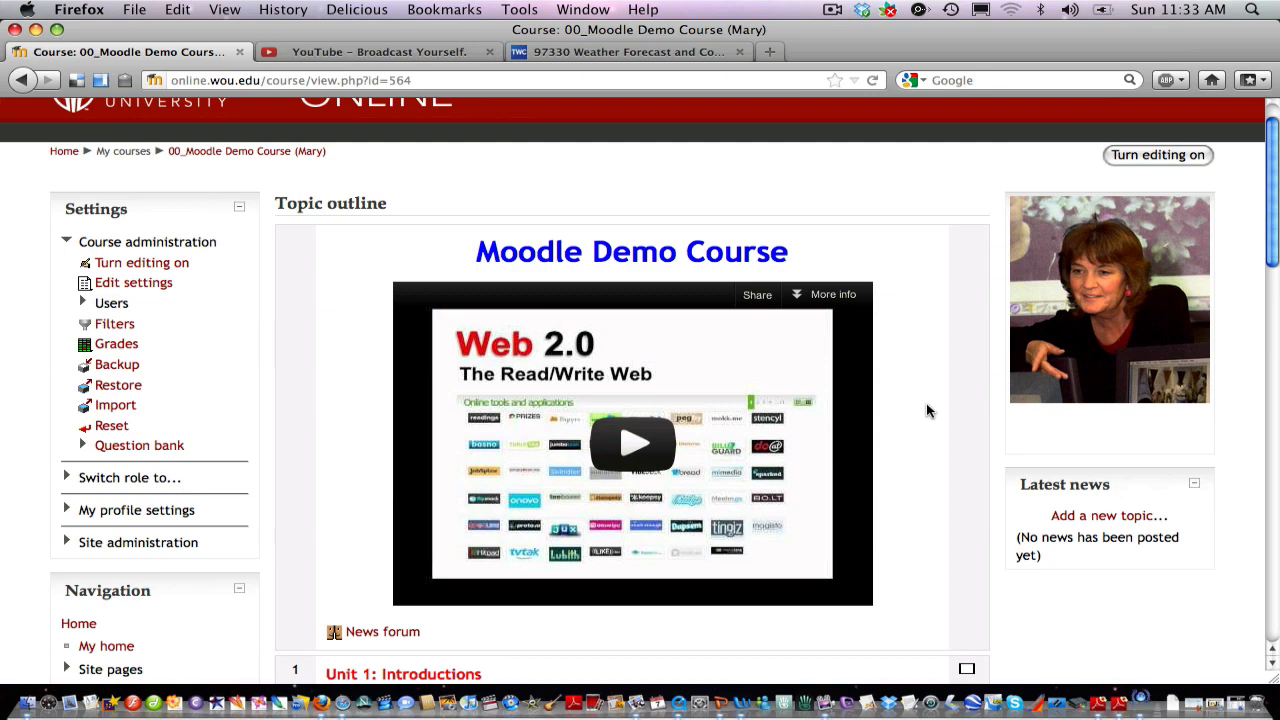
- Start a new topic in the course's News forum with the subject "Guest speaker on Monday"
scroll(928, 412, "down", 1)
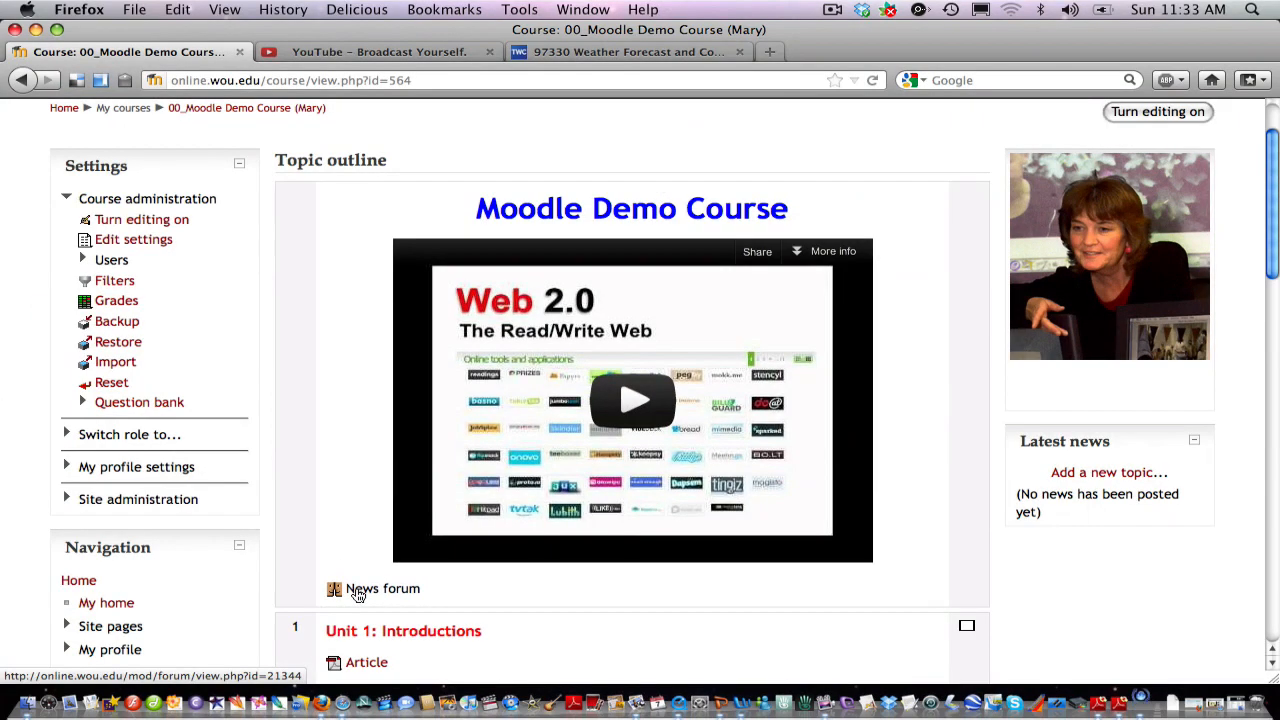
left_click(368, 593)
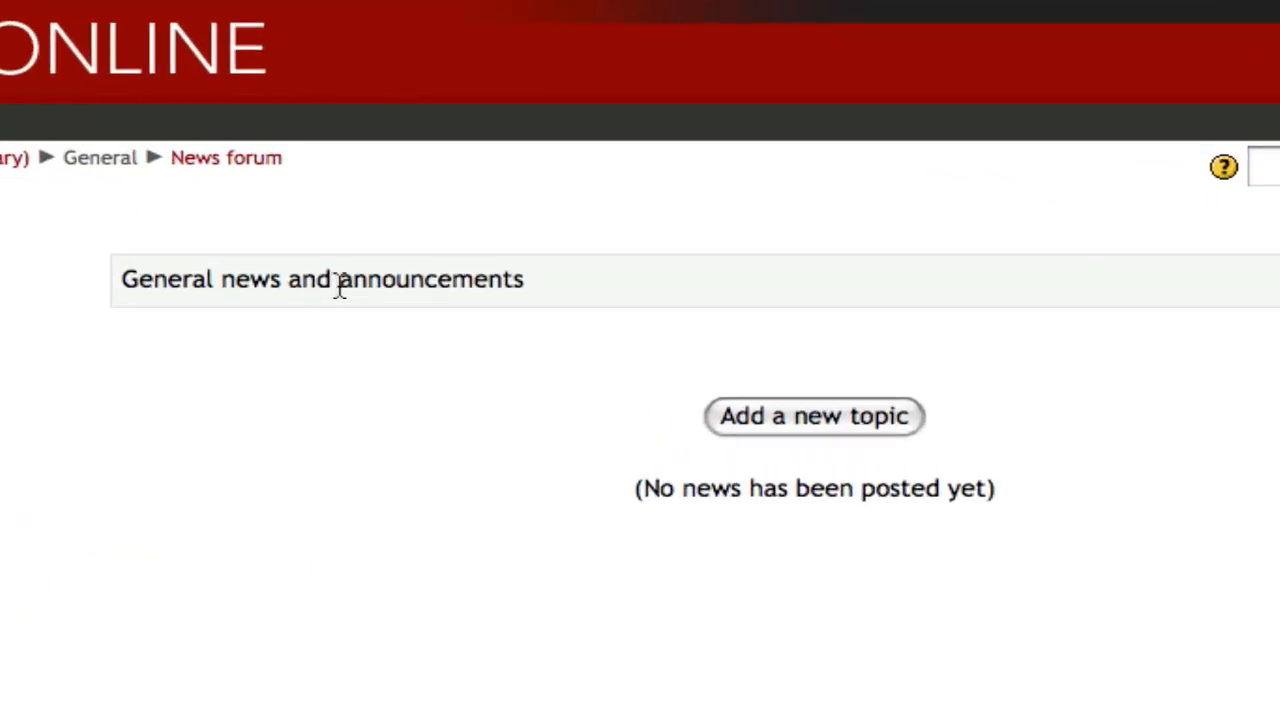
left_click(834, 420)
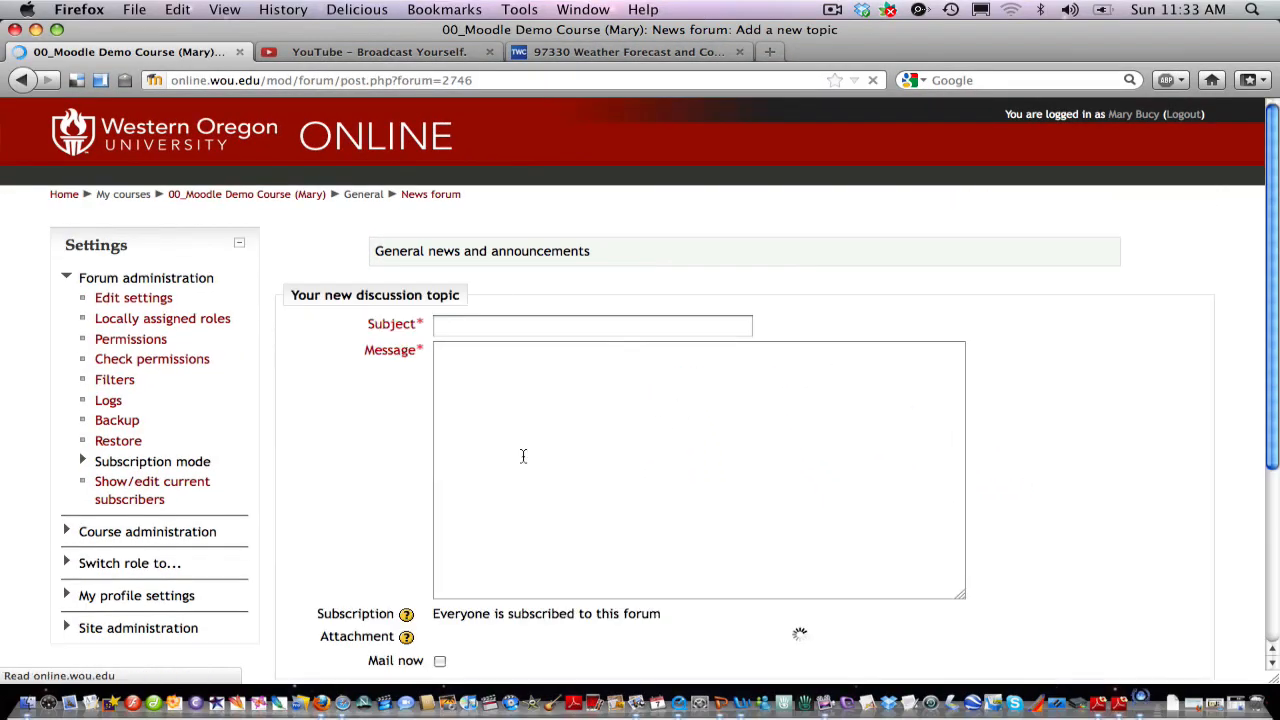
left_click(450, 323)
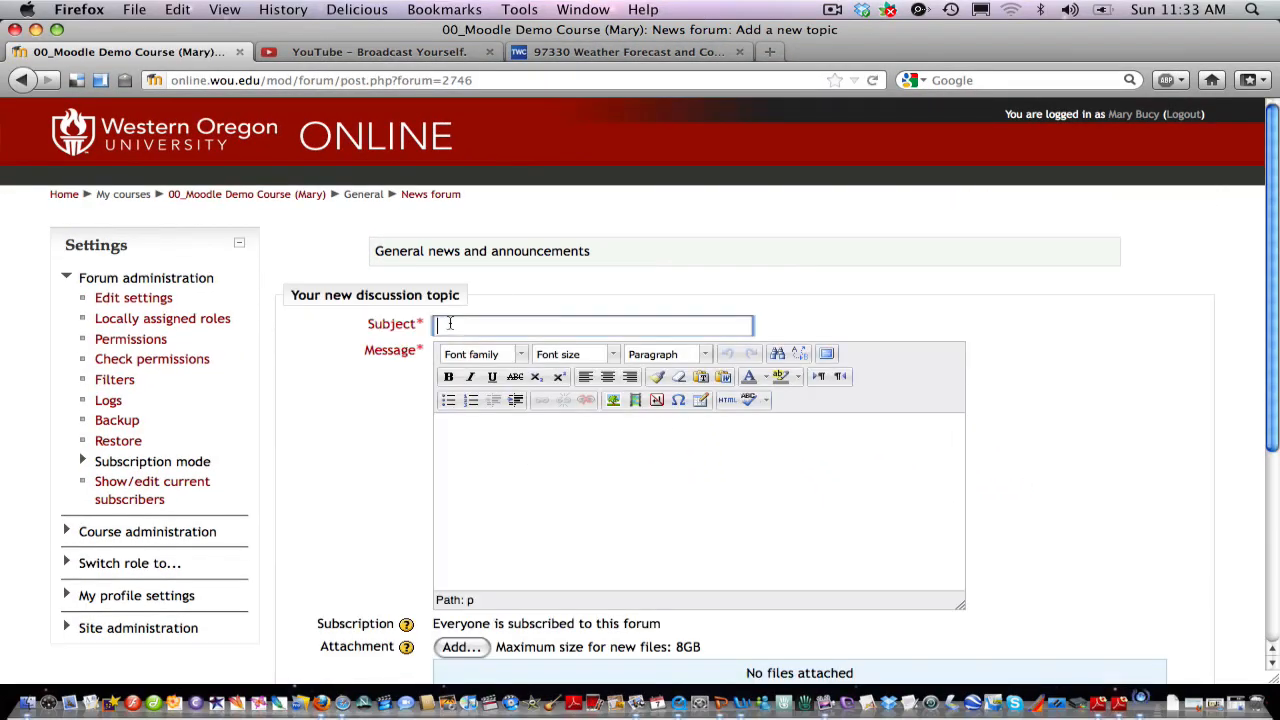
type("Guest speaker on Monday")
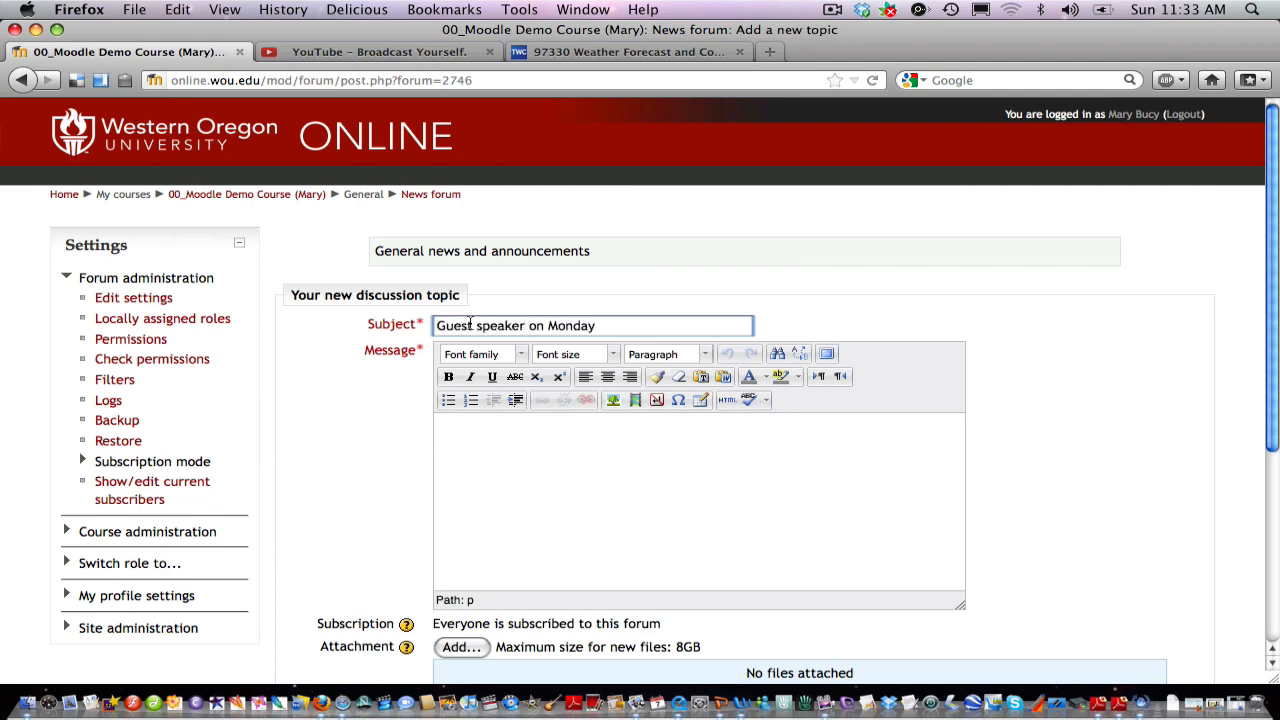
- Write the topic's message as "Good news! We have a a guest speaker next week."
left_click(530, 458)
type("G")
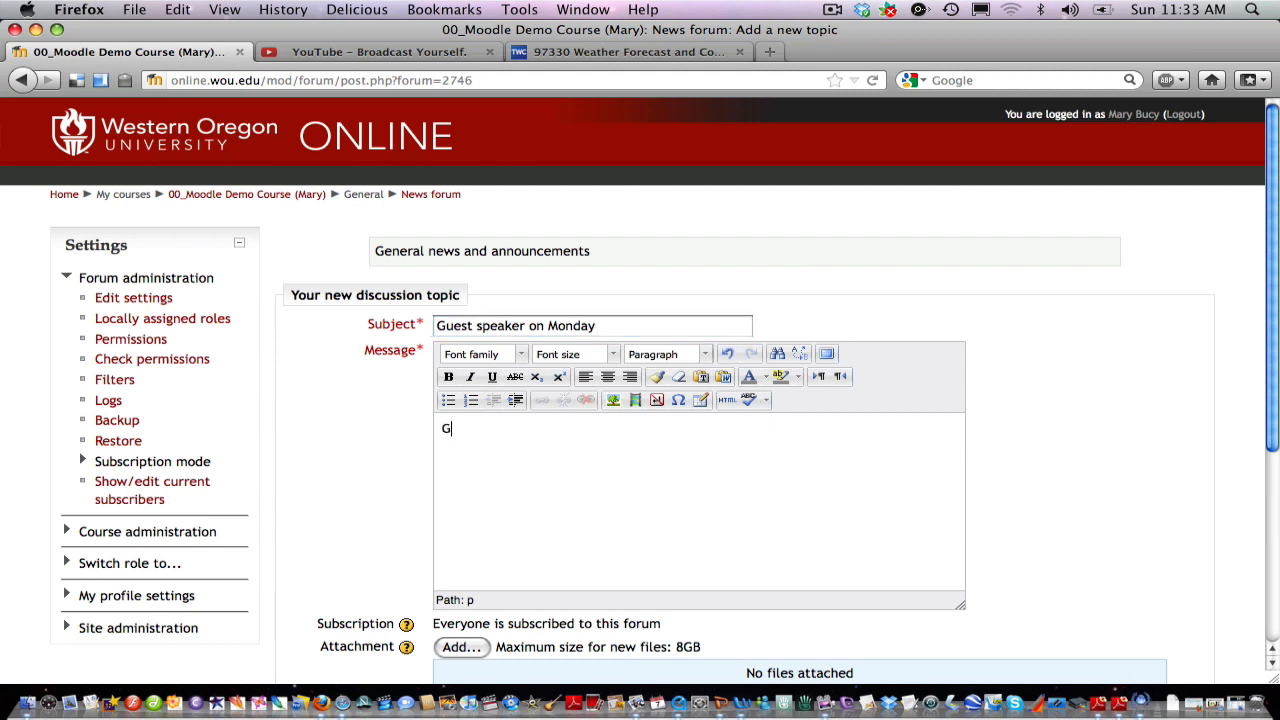
type("ood news! We h")
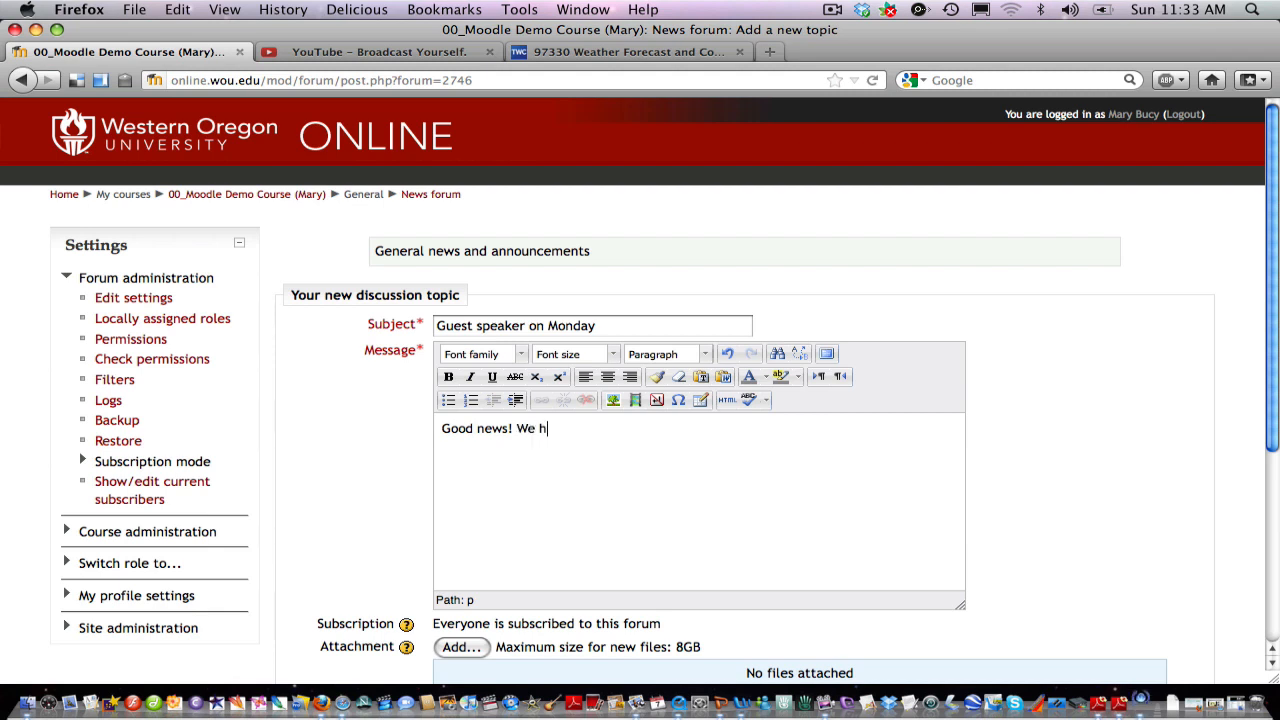
type("ave a a guest speaker")
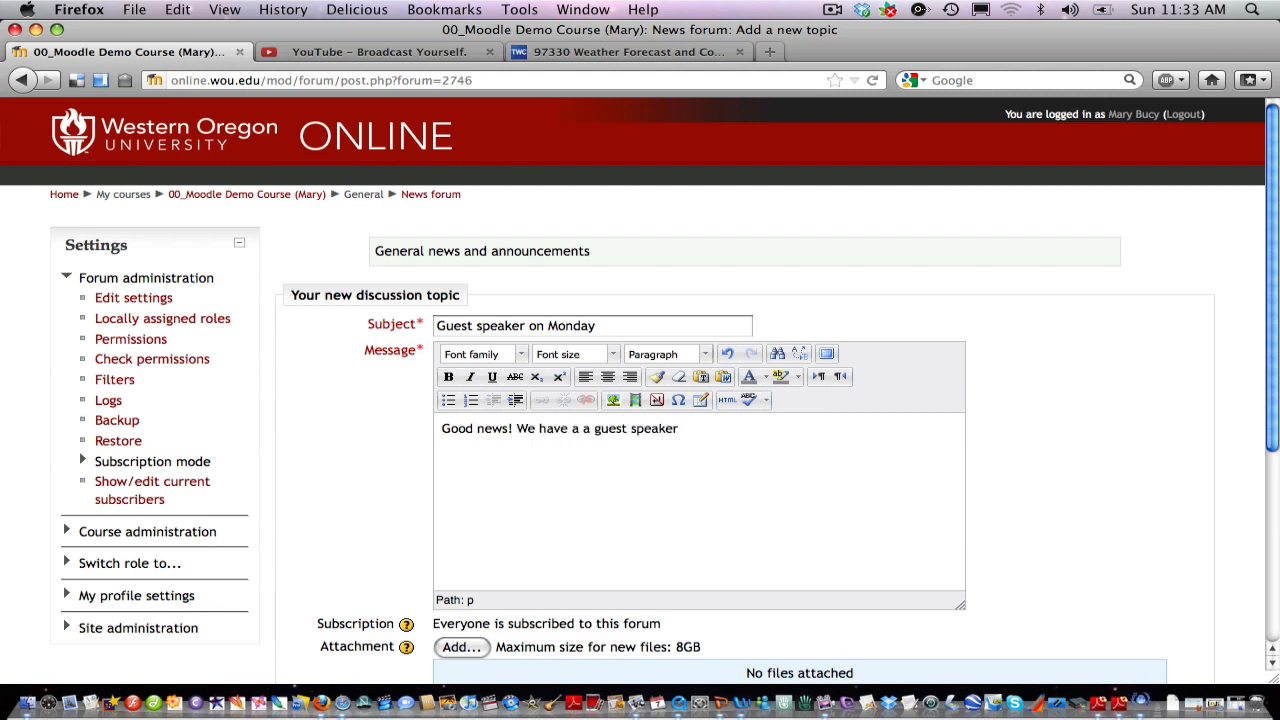
type(" next week.")
- Post the guest speaker topic to the forum and continue to the News forum's discussion list
scroll(766, 514, "down", 2)
scroll(766, 514, "down", 2)
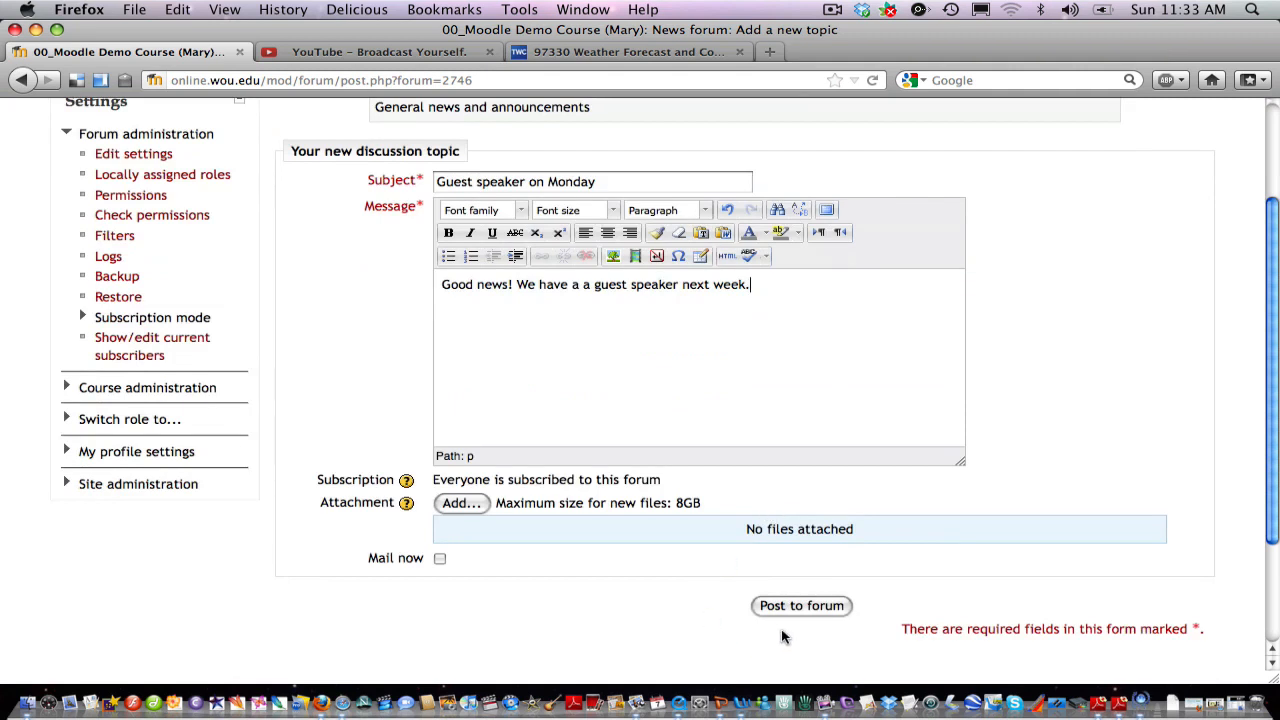
left_click(800, 607)
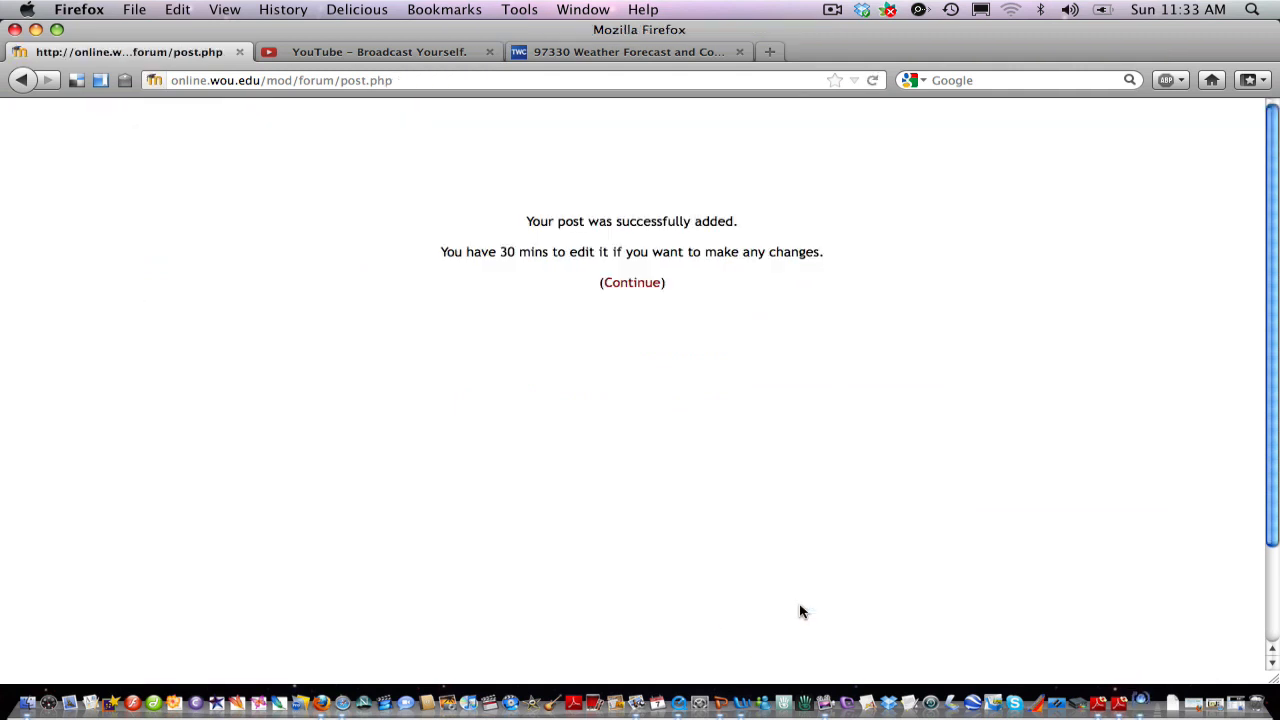
left_click(620, 284)
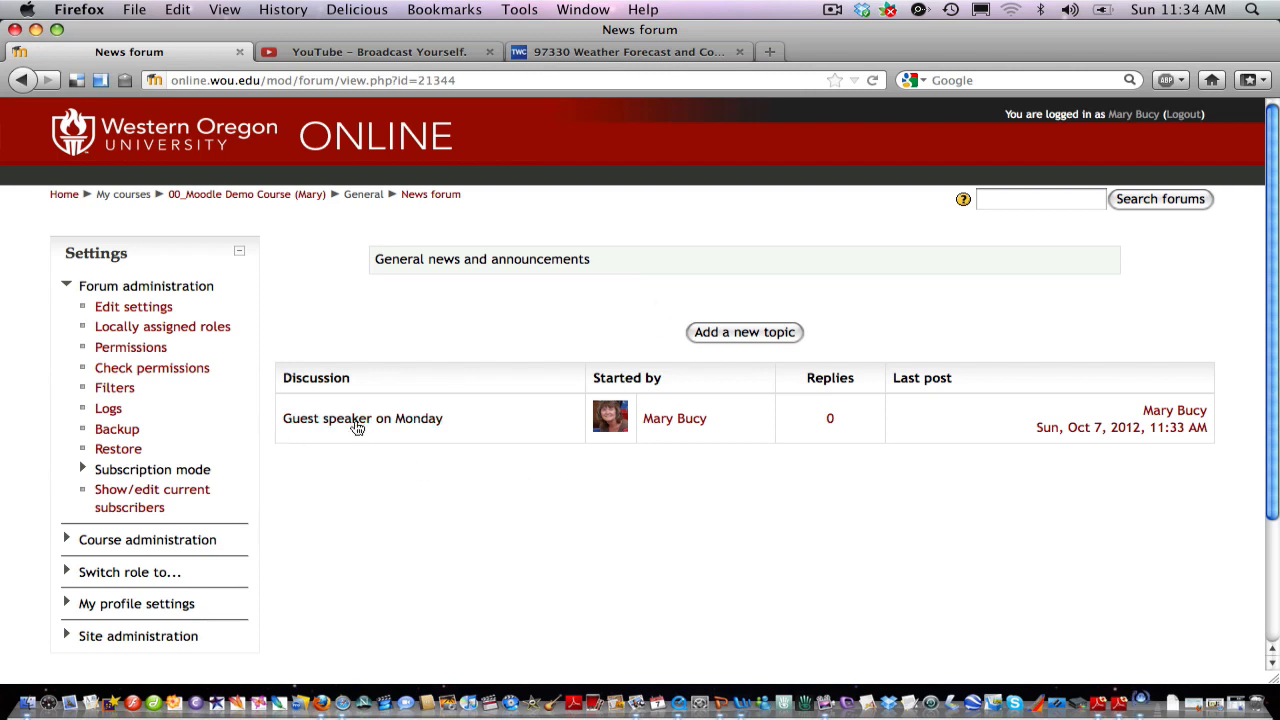
- View the "Guest speaker on Monday" discussion, then return to the course page and check its Latest news block
left_click(367, 420)
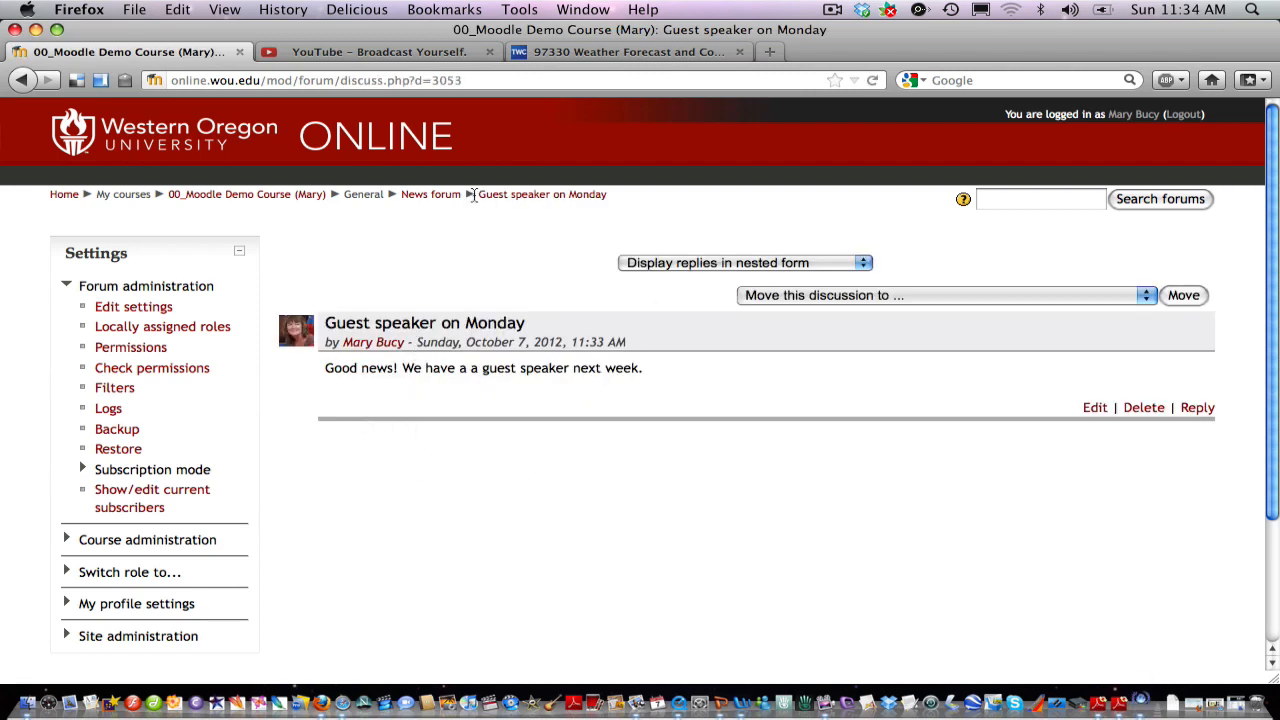
left_click(263, 197)
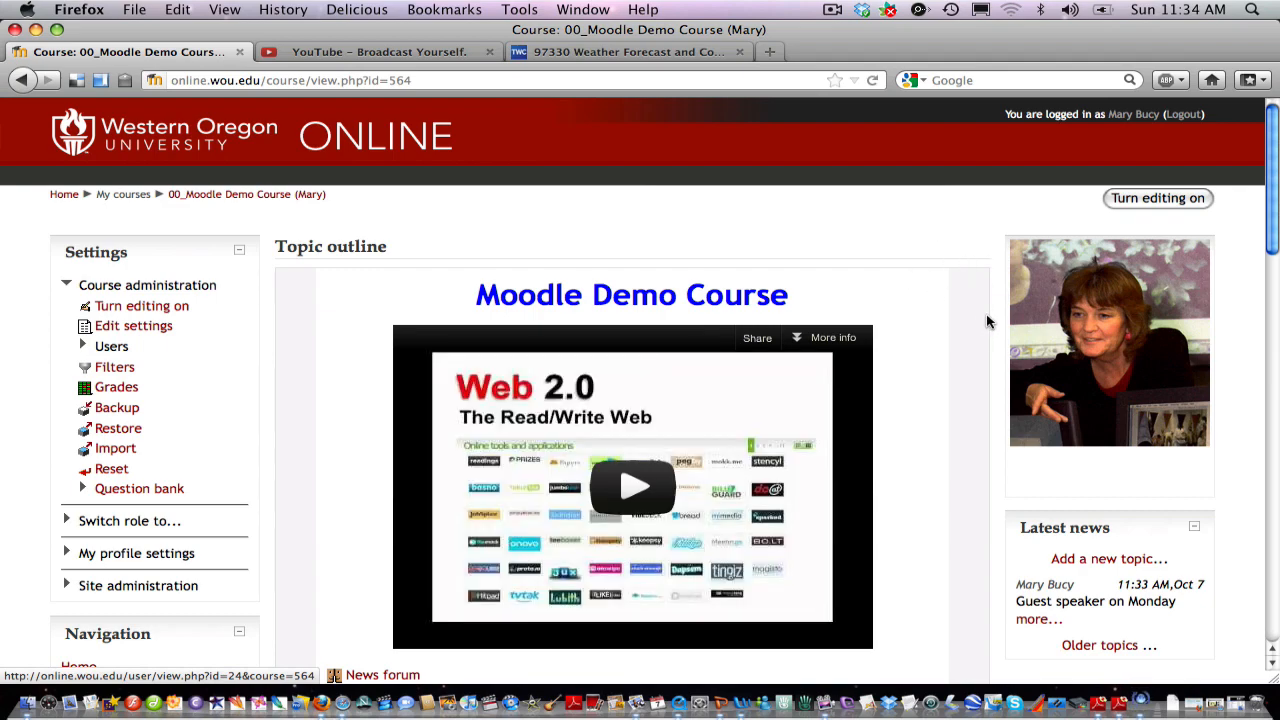
scroll(987, 321, "down", 3)
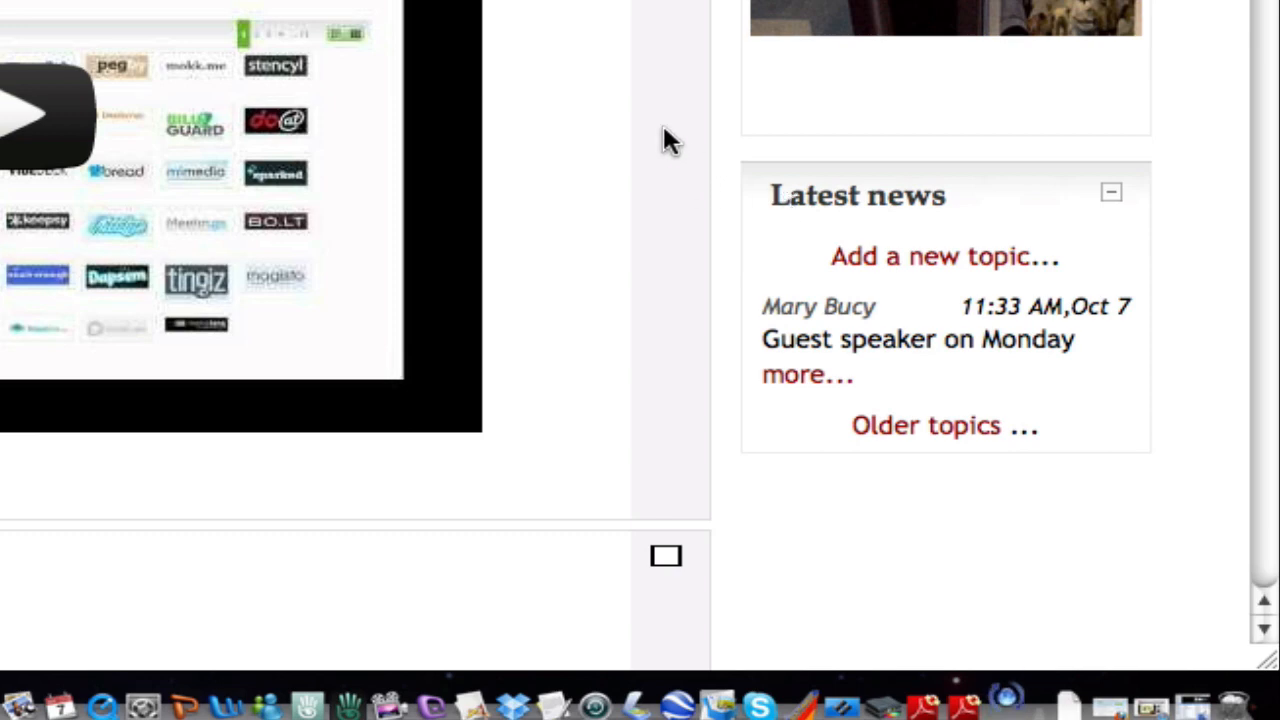
scroll(640, 137, "down", 3)
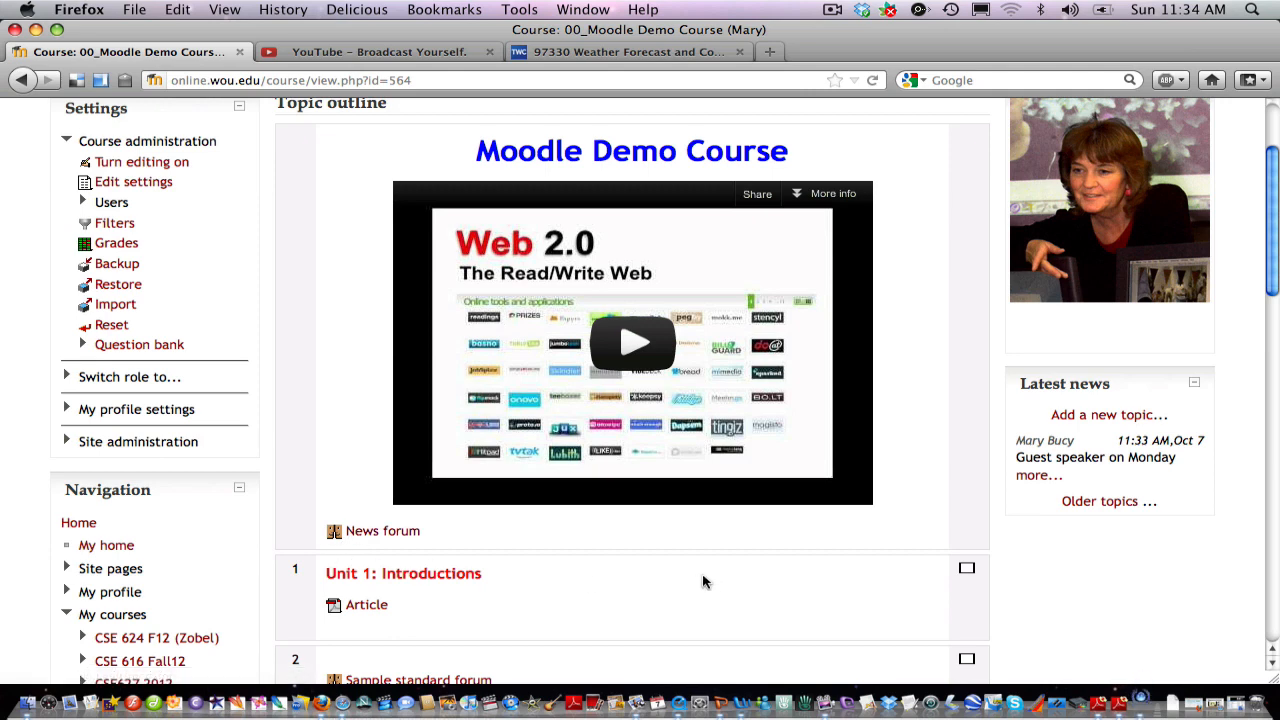
scroll(963, 428, "up", 2)
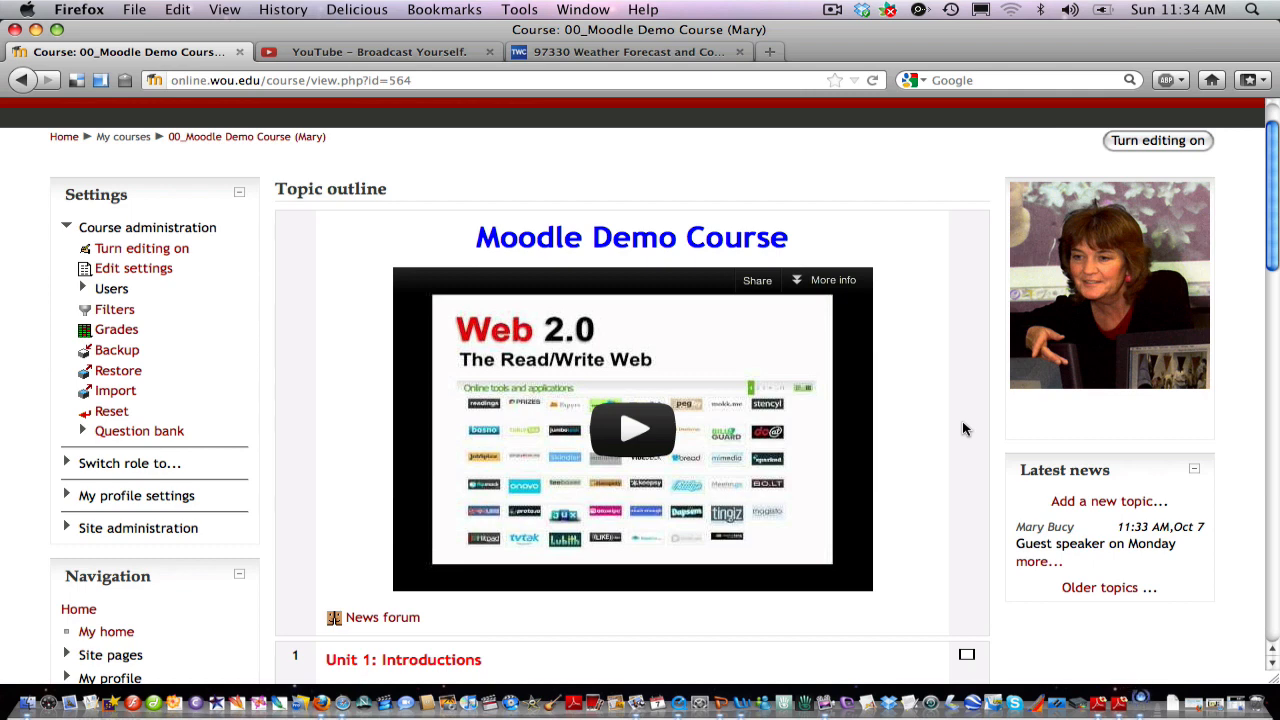
- Turn on course editing and add a Forum activity to Unit 1: Introductions
left_click(1168, 140)
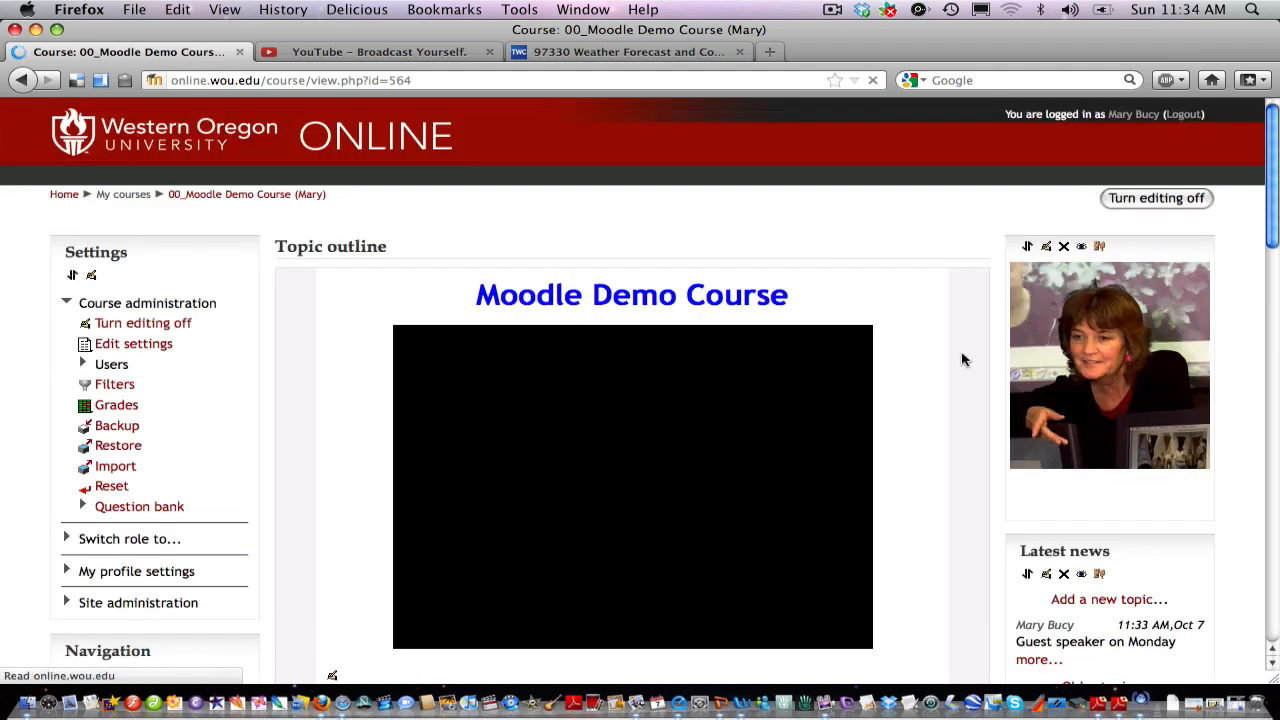
scroll(963, 372, "down", 3)
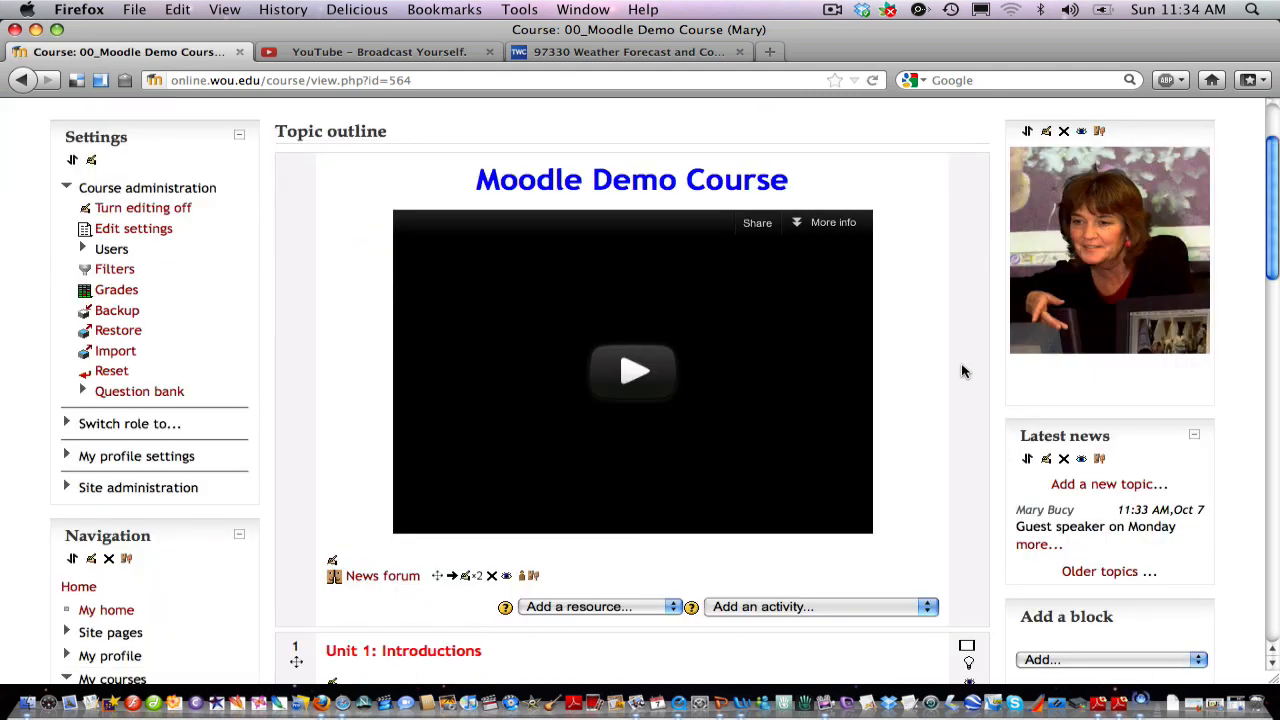
scroll(963, 372, "down", 5)
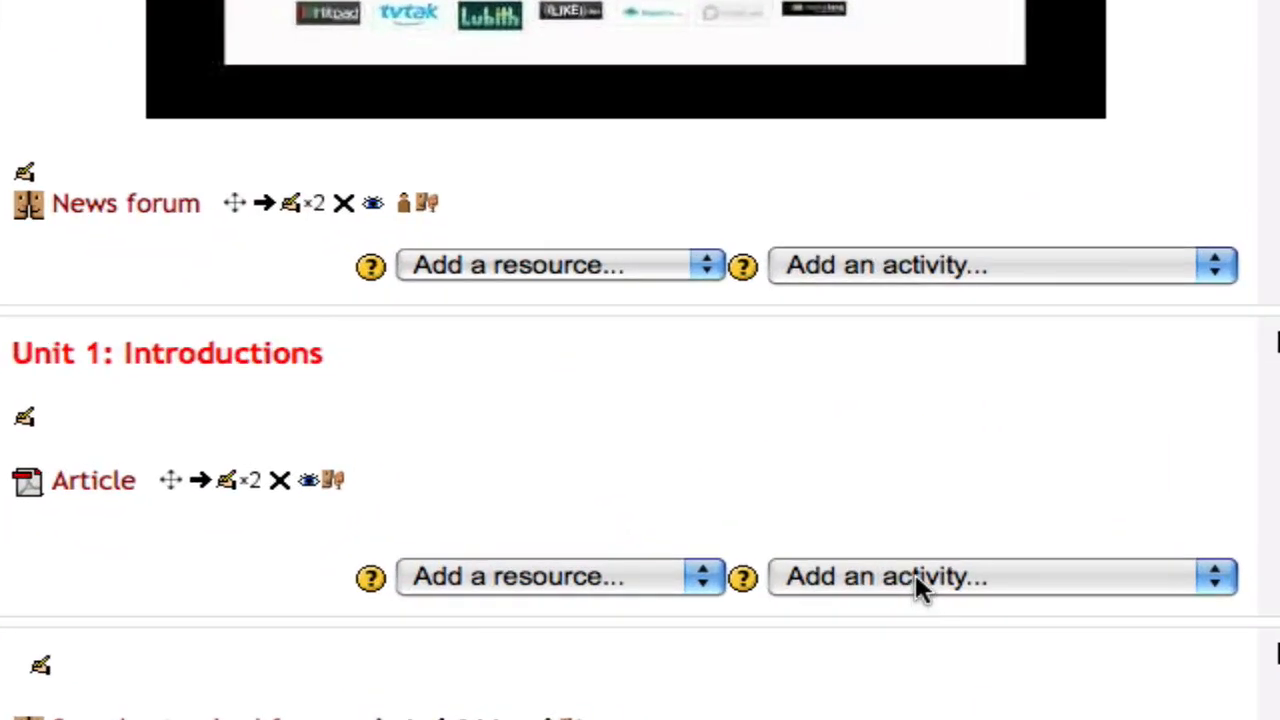
left_click(1217, 578)
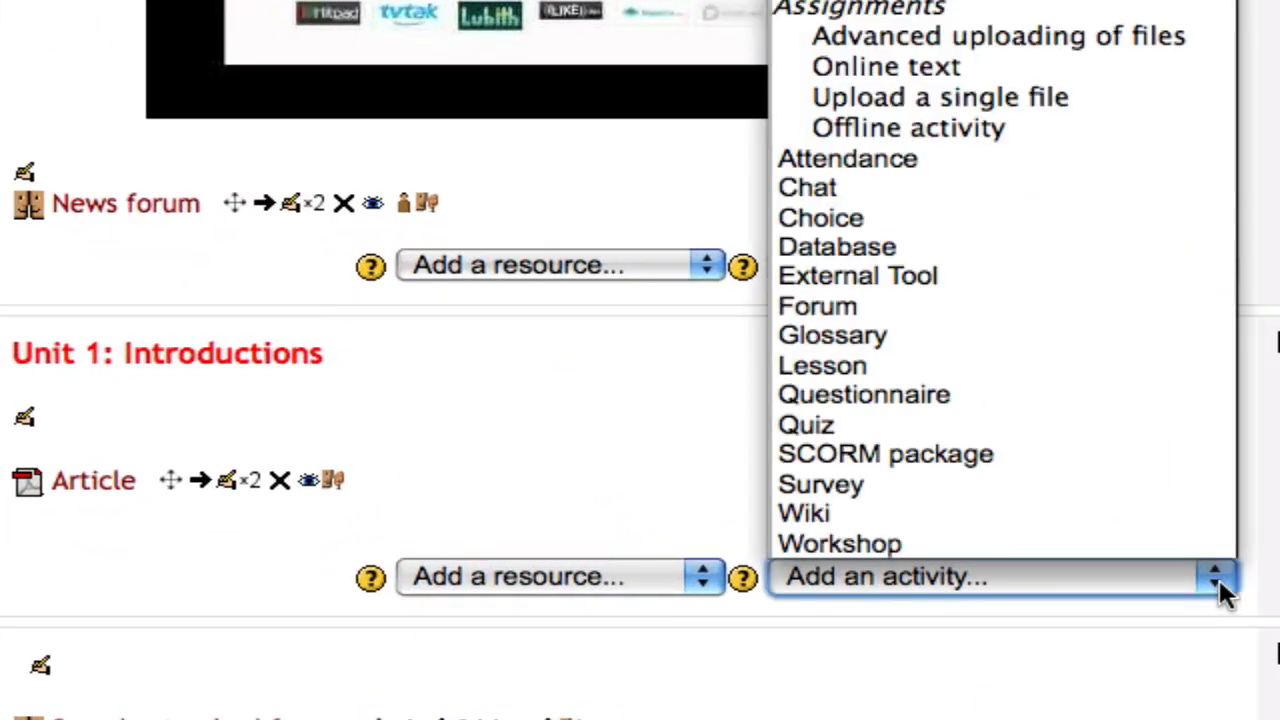
left_click(1217, 578)
left_click(1216, 580)
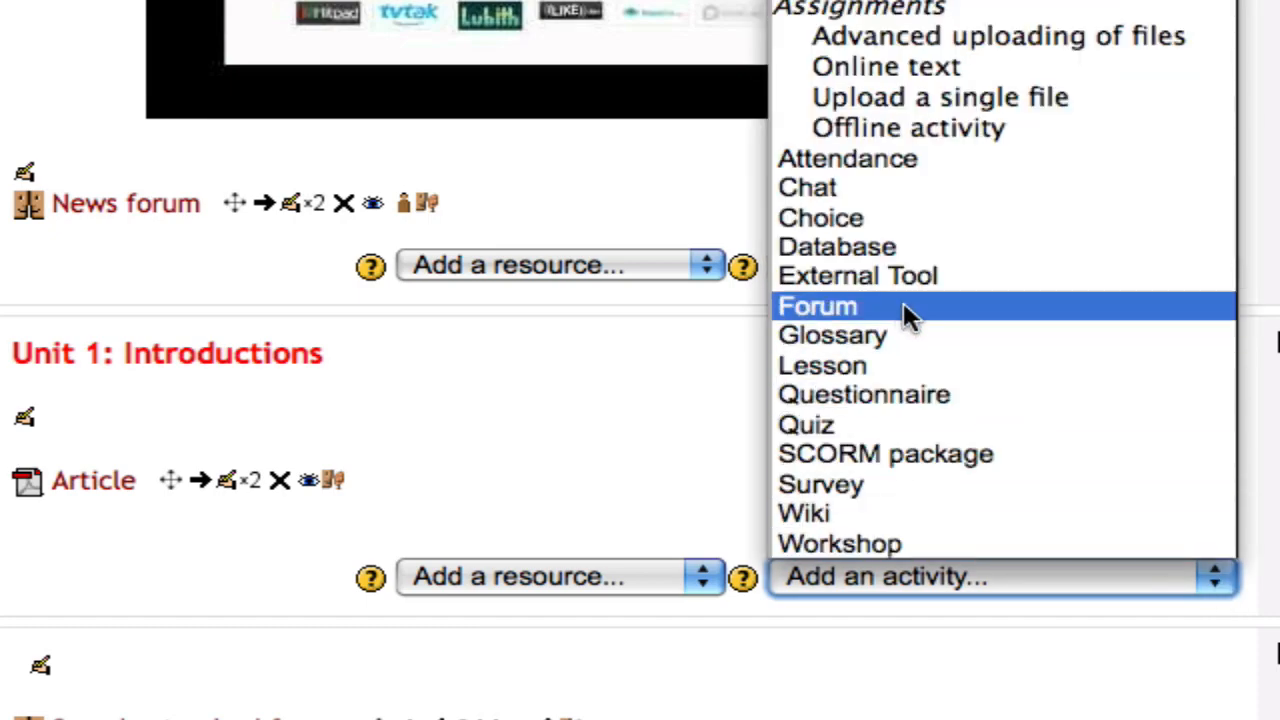
left_click(818, 306)
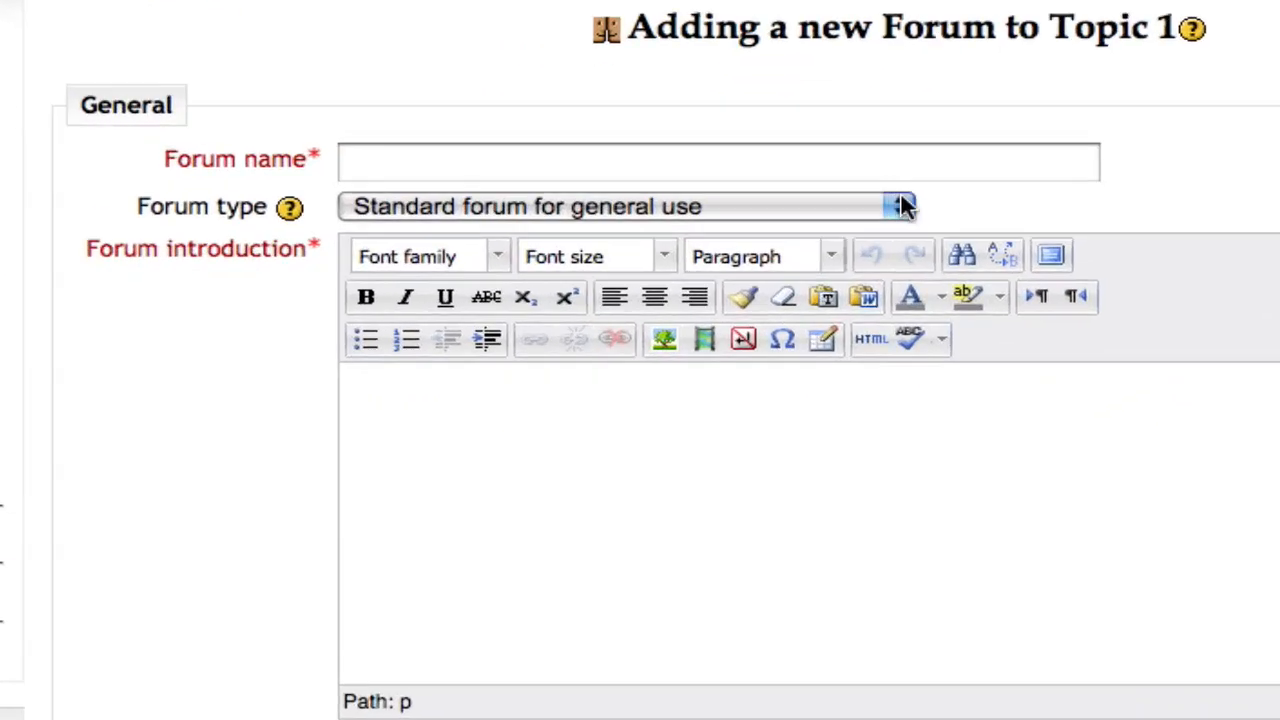
- Review the forum types, keep Standard forum for general use, and name the forum "Our first discussion"
left_click(928, 183)
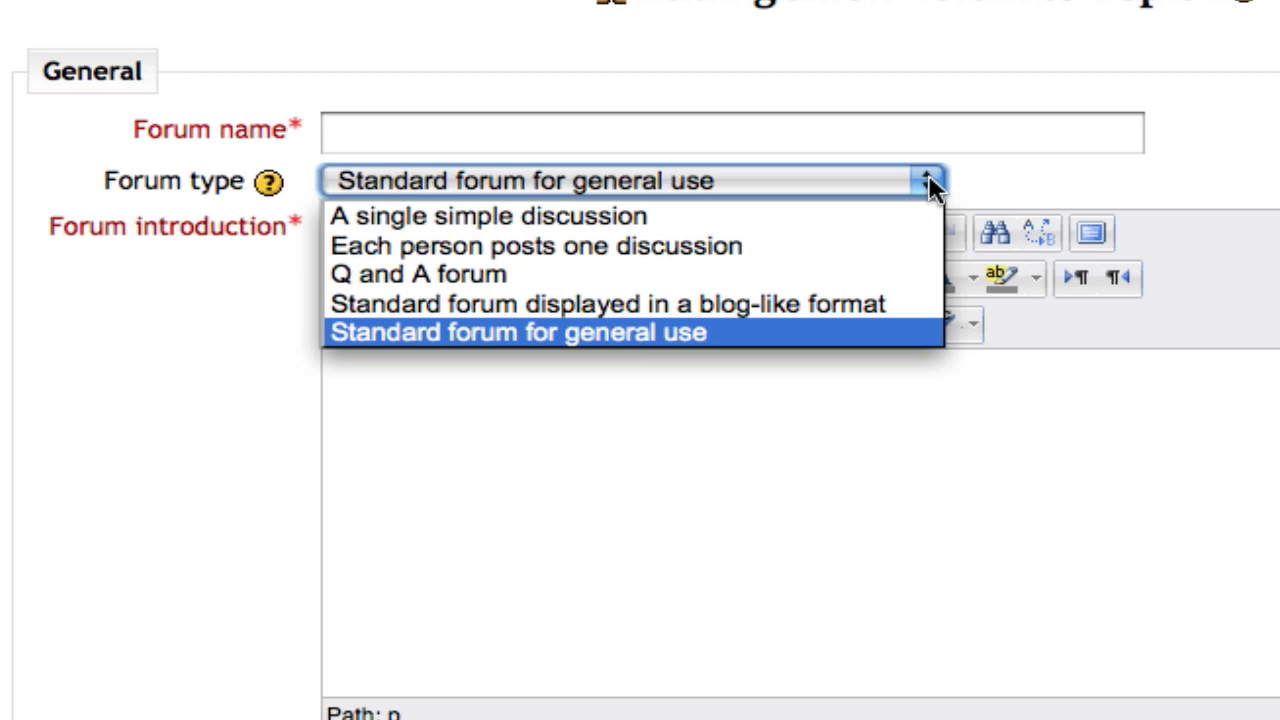
left_click(866, 181)
left_click(362, 131)
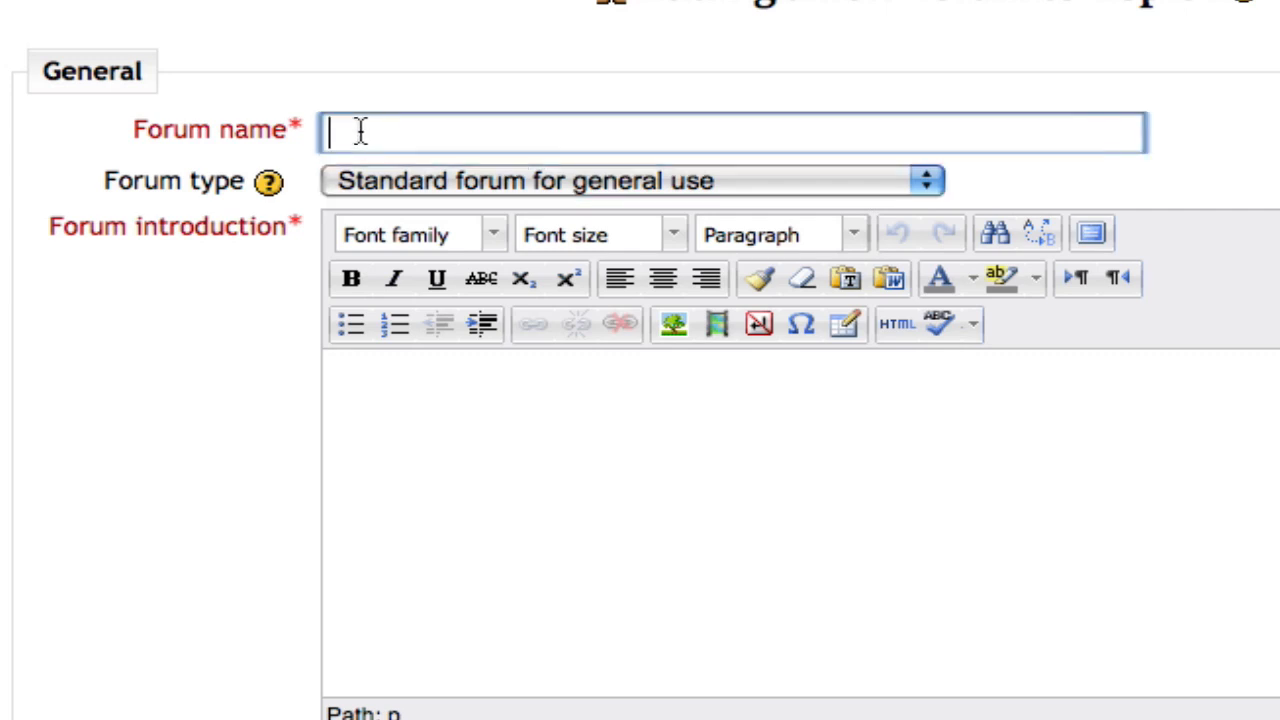
type("Our first disu")
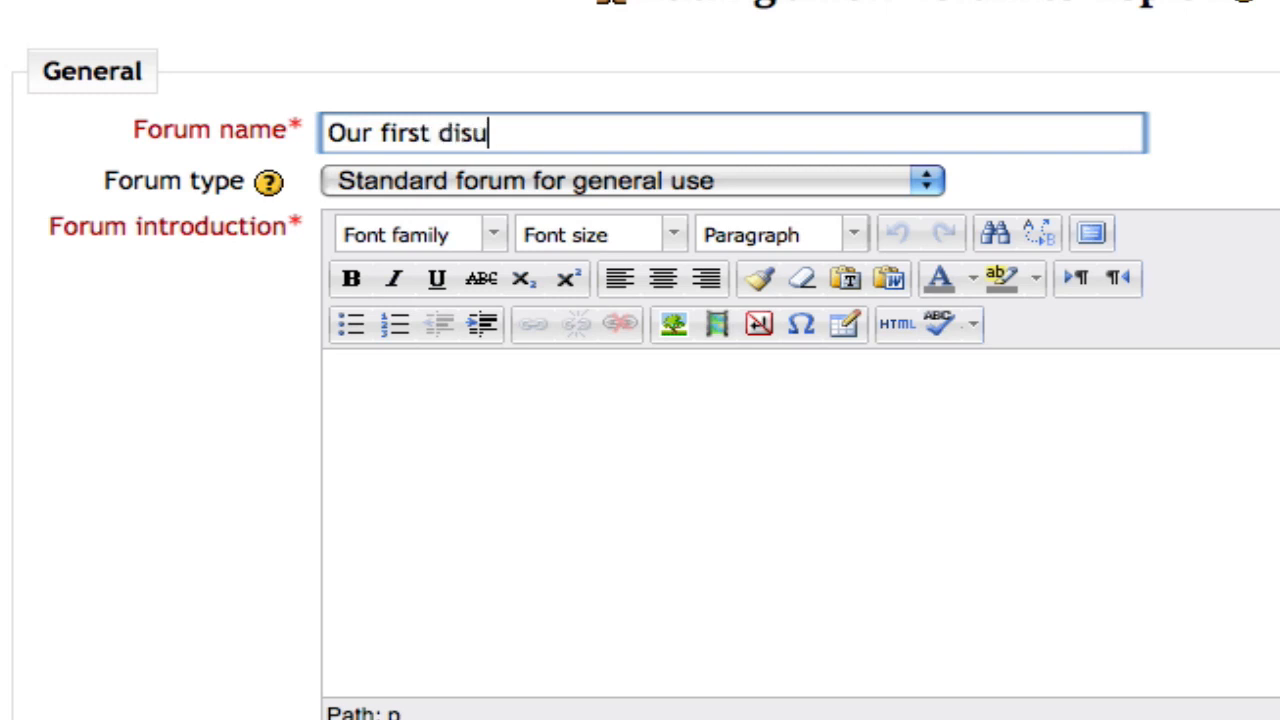
key("BackSpace")
type("cussion")
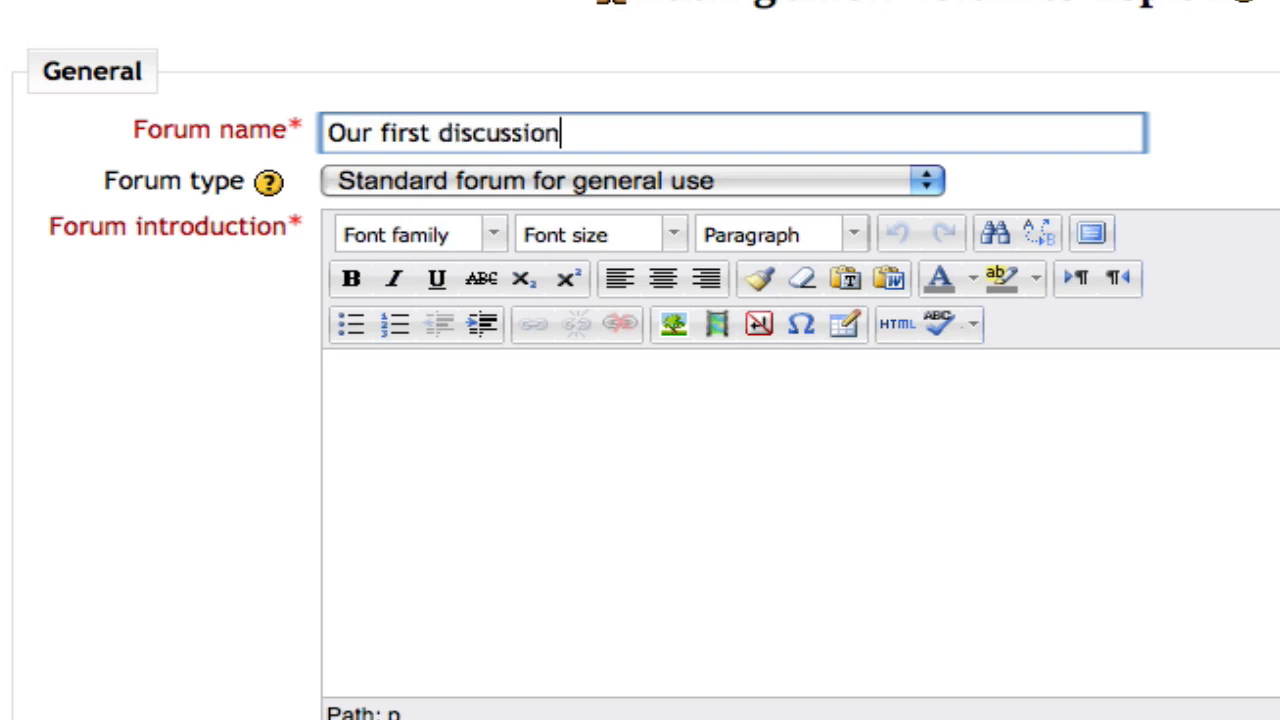
- Enter the forum introduction "Please post your thought on this week's readings."
left_click(383, 381)
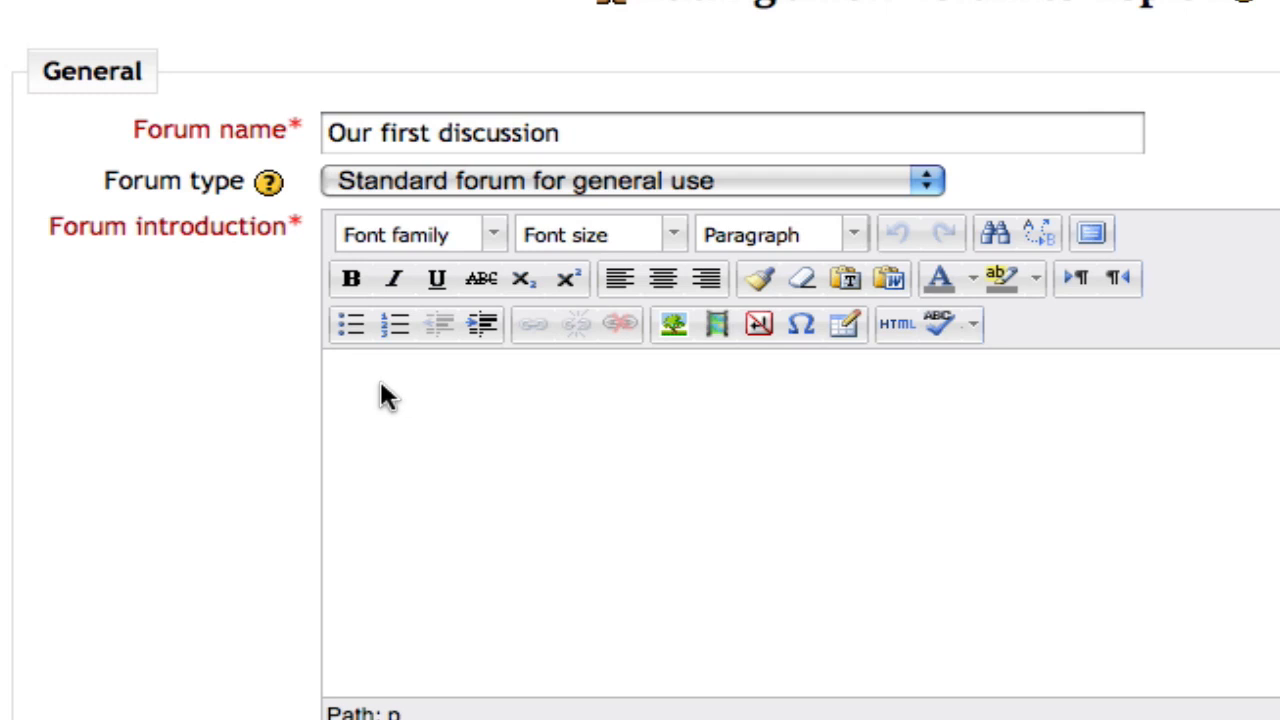
type("Please post your tho")
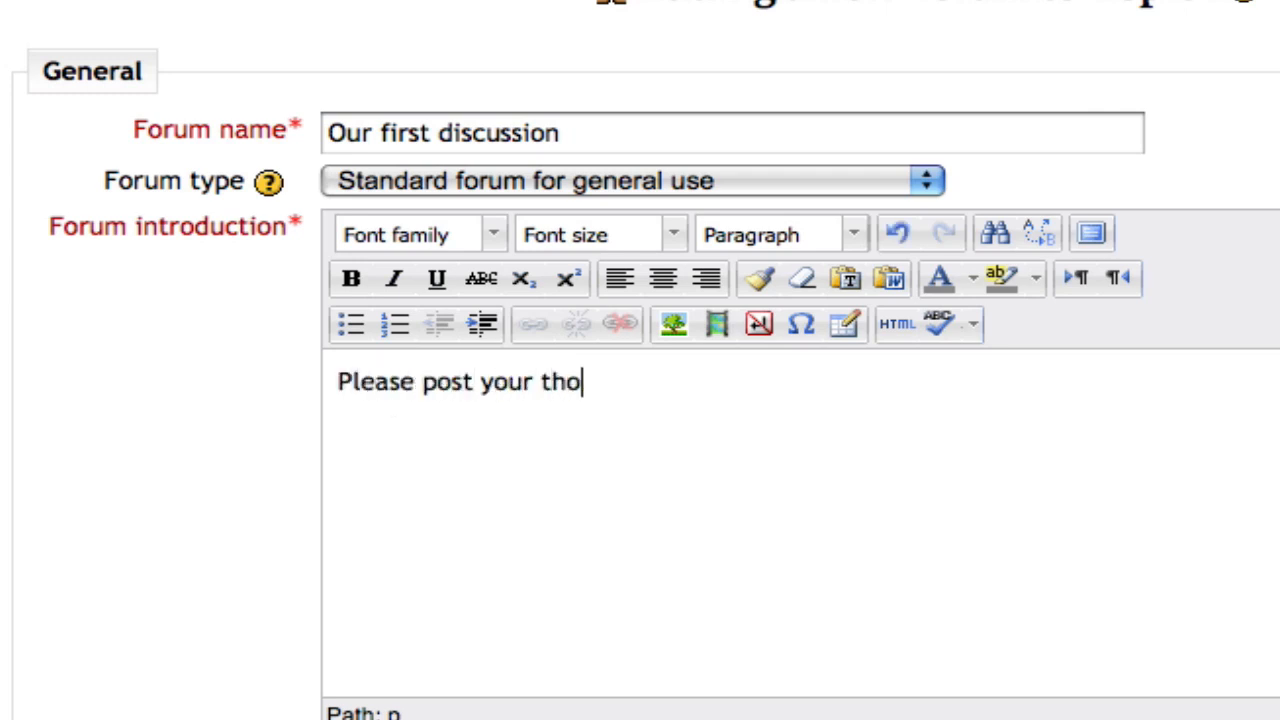
type("ught on this ")
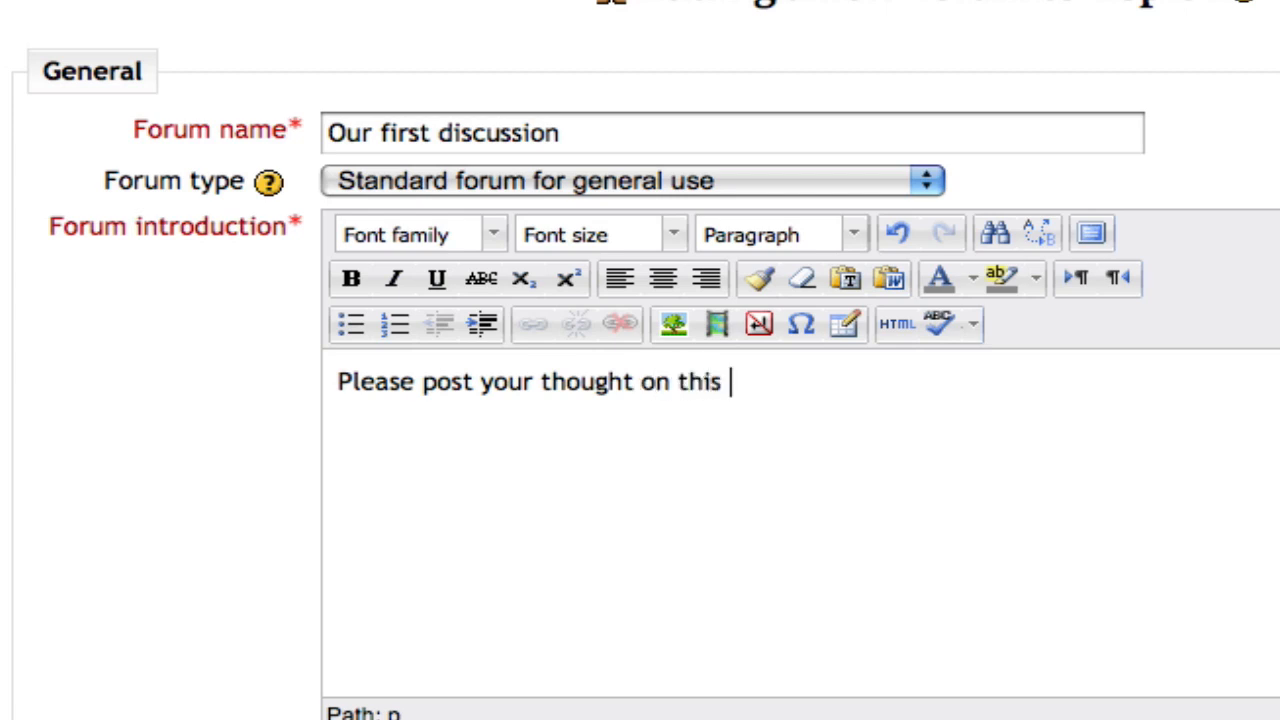
type("week's readings")
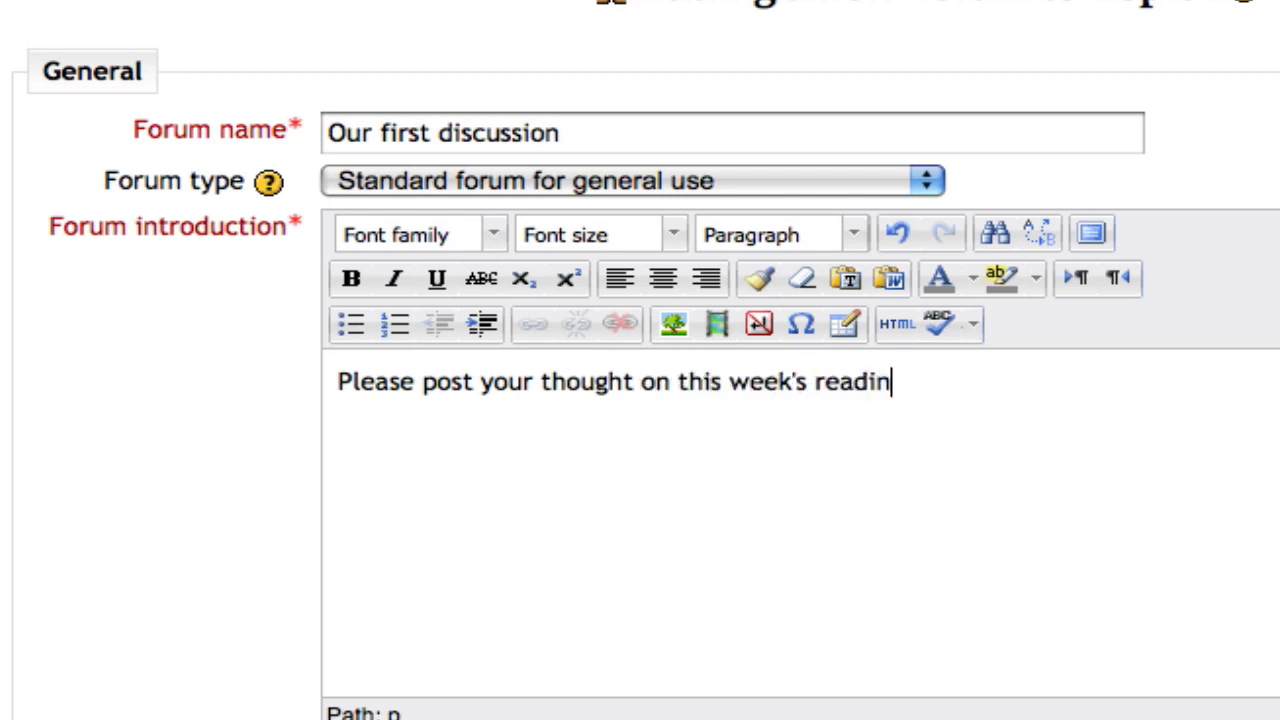
type(".")
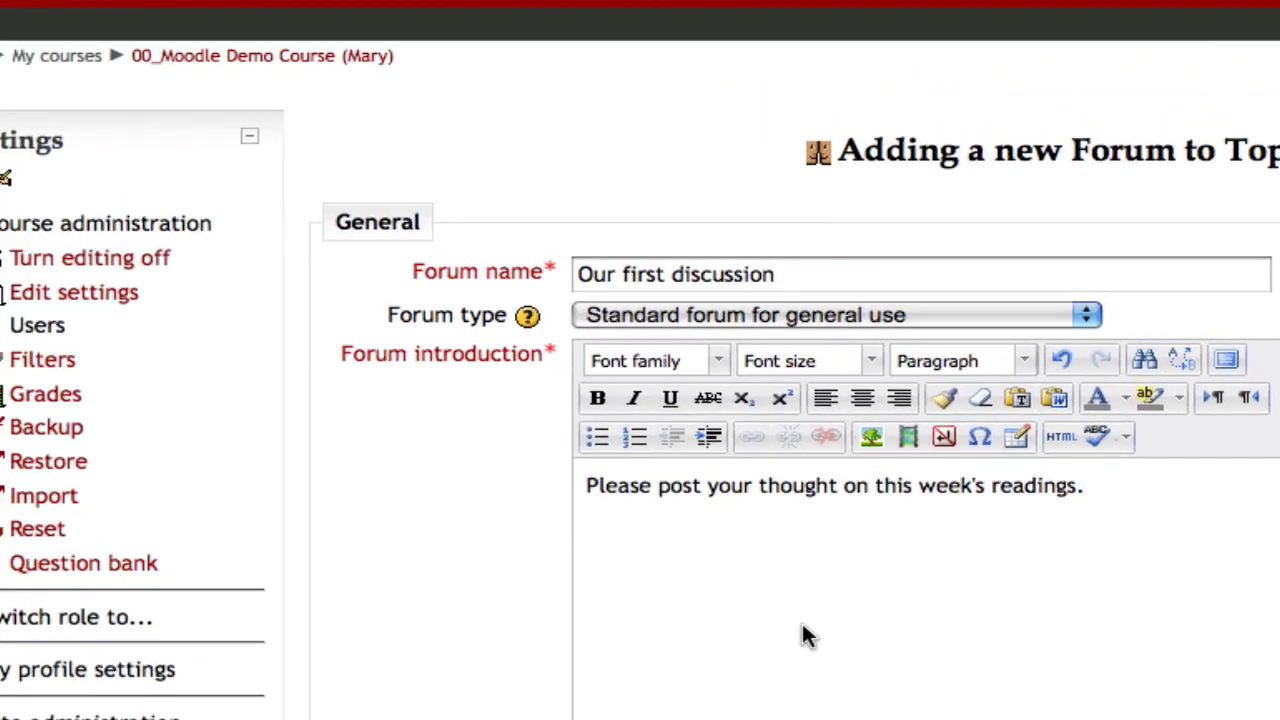
- Set the forum's maximum attachment size to 100MB
scroll(802, 628, "down", 10)
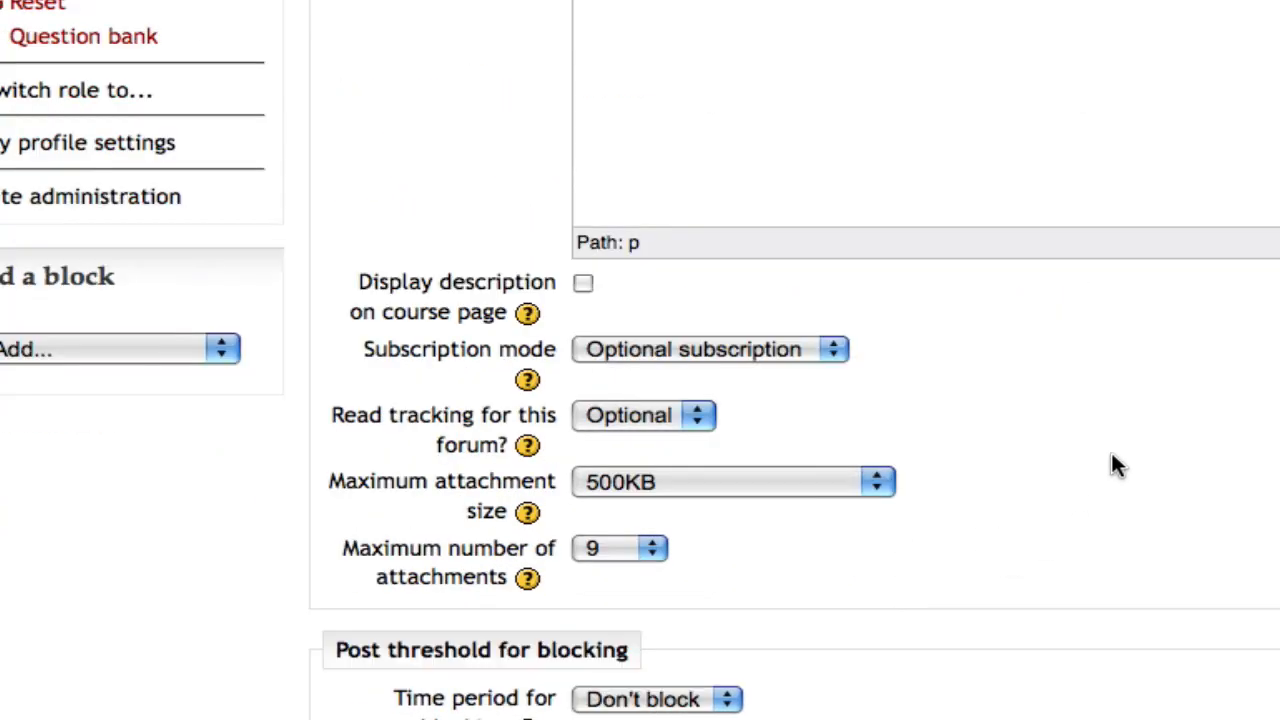
scroll(1123, 418, "down", 4)
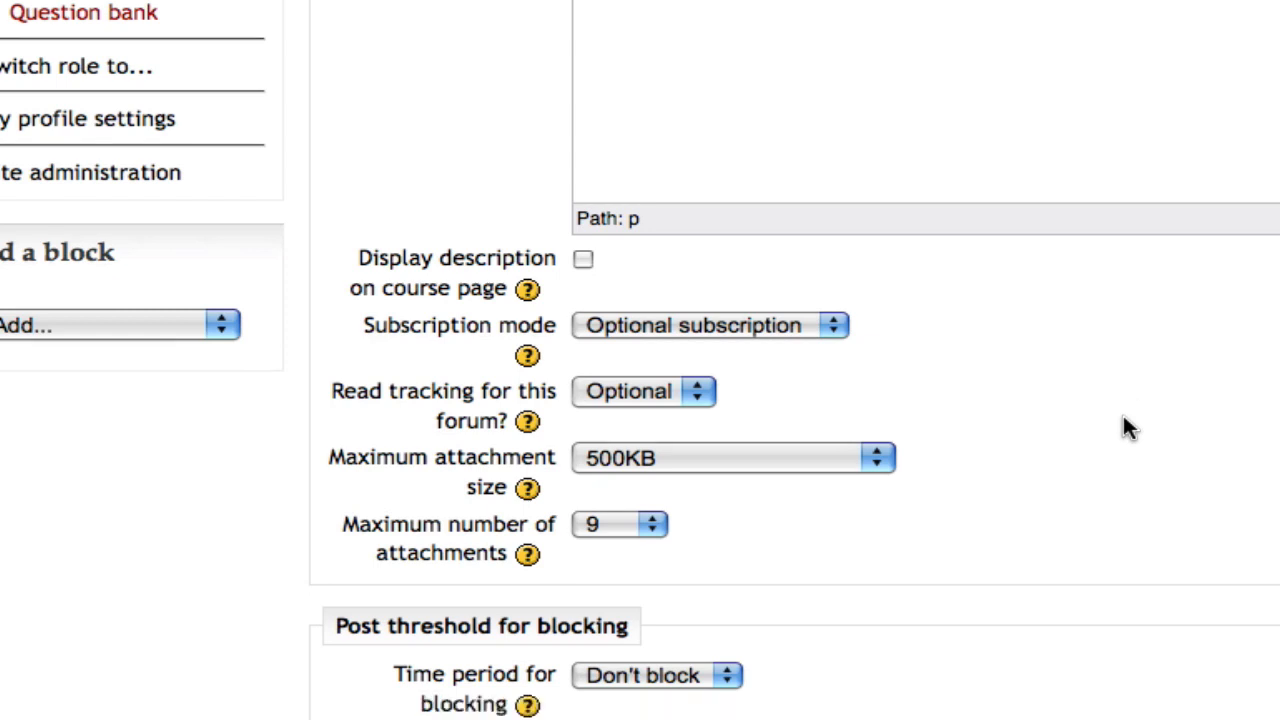
scroll(1122, 420, "down", 3)
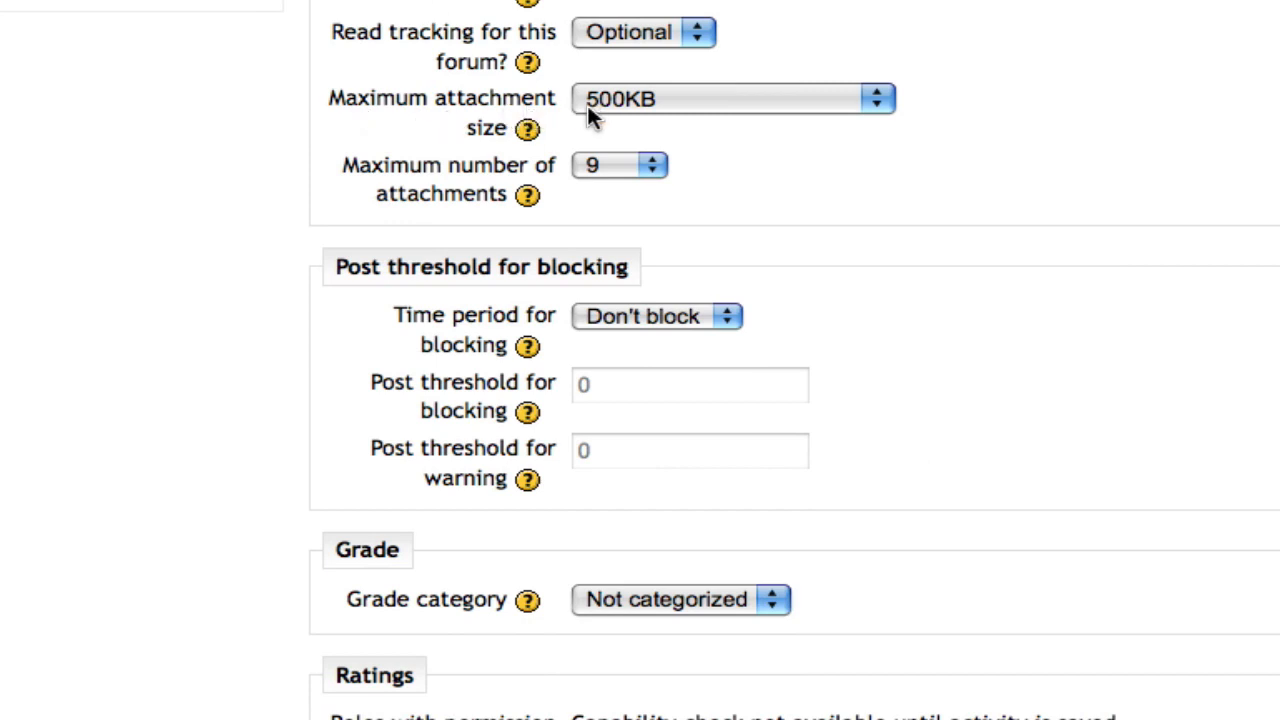
left_click(875, 100)
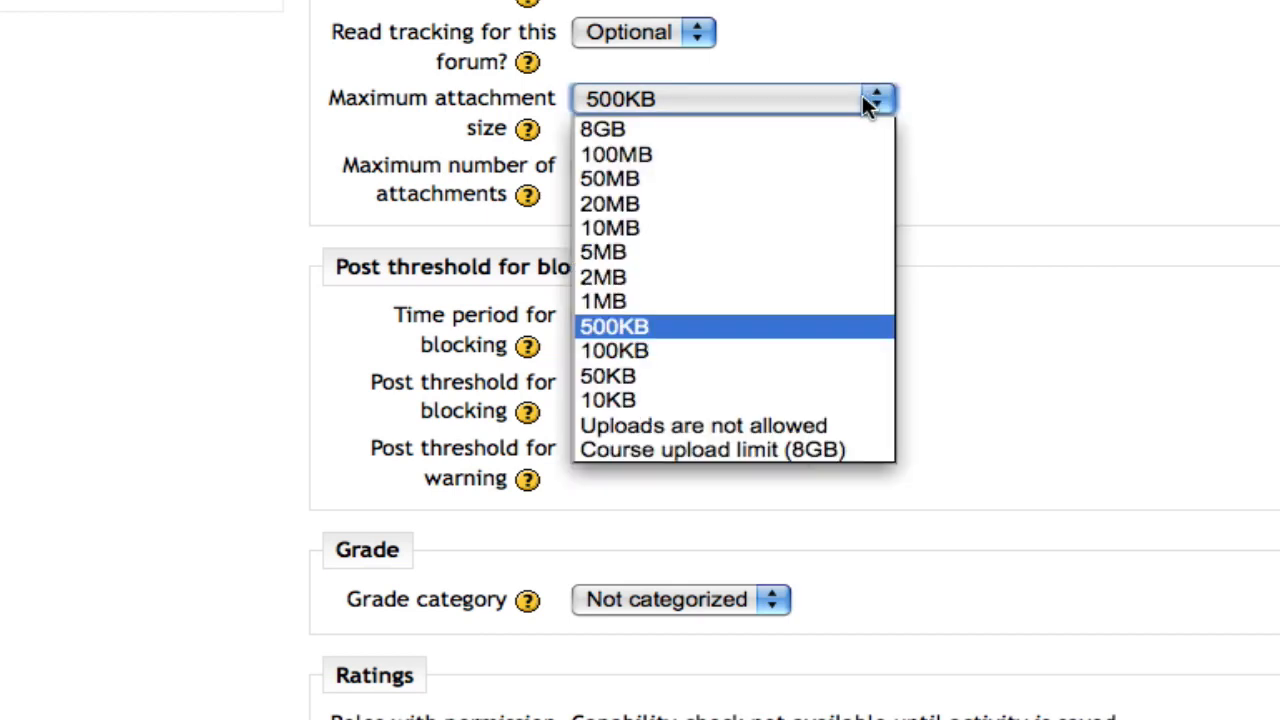
left_click(634, 155)
- Review the blocking, grade, ratings and access settings at their defaults, then save and display the new forum
scroll(907, 213, "down", 5)
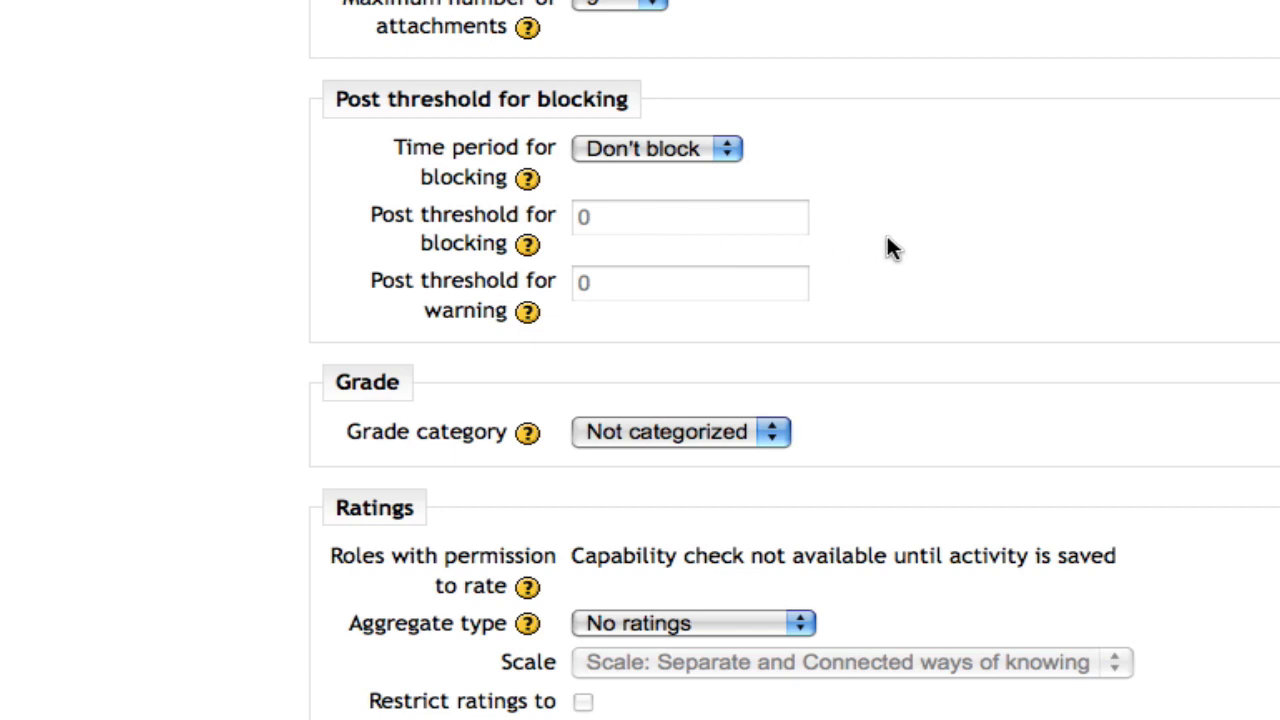
scroll(937, 217, "down", 3)
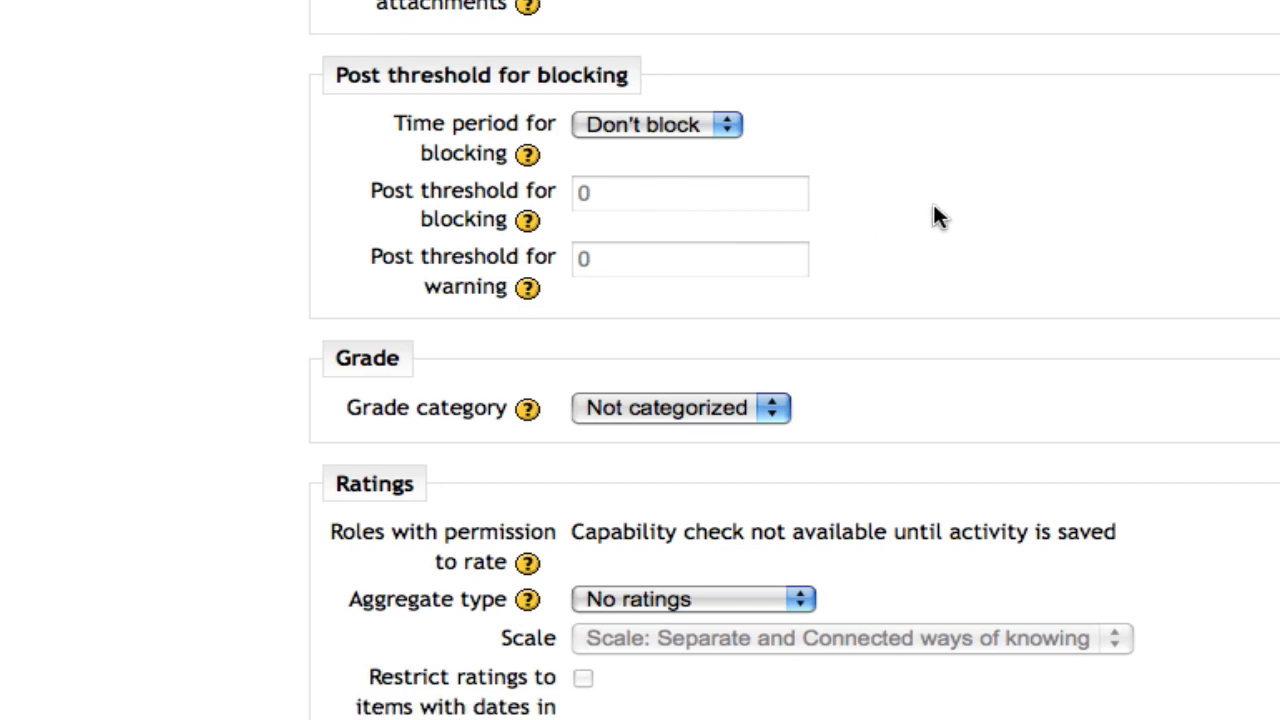
scroll(978, 198, "down", 2)
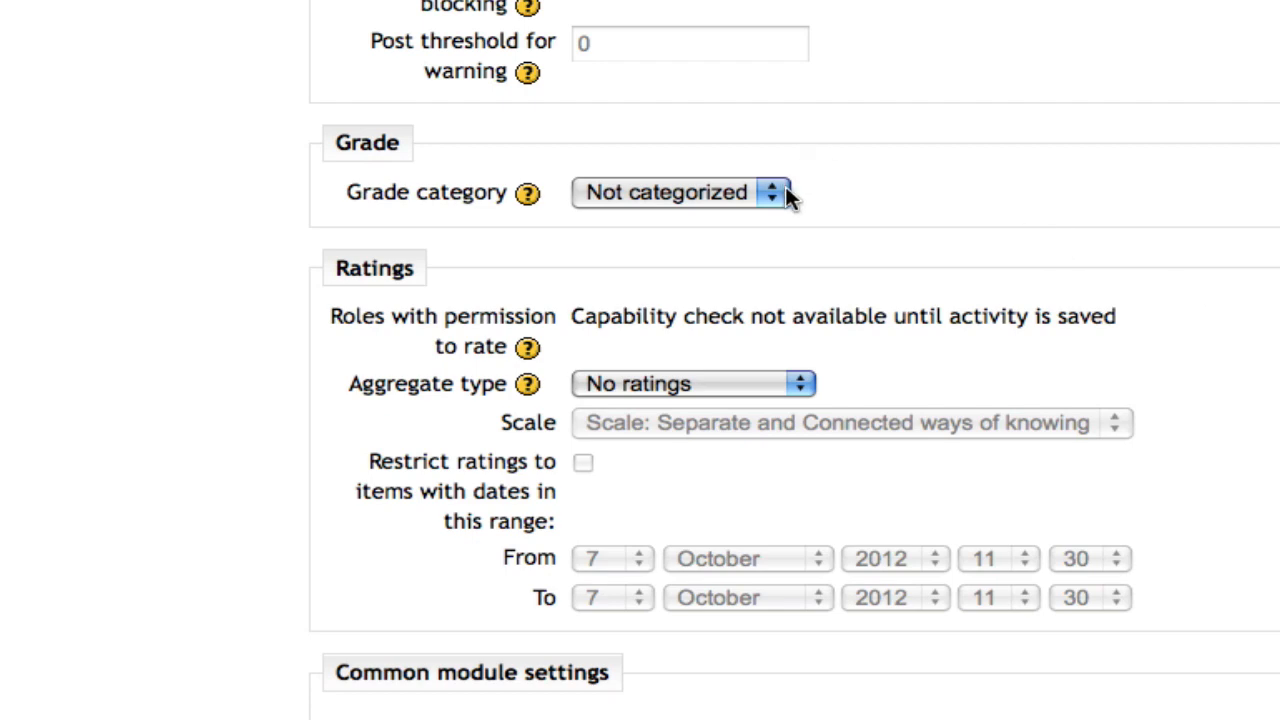
scroll(795, 360, "down", 5)
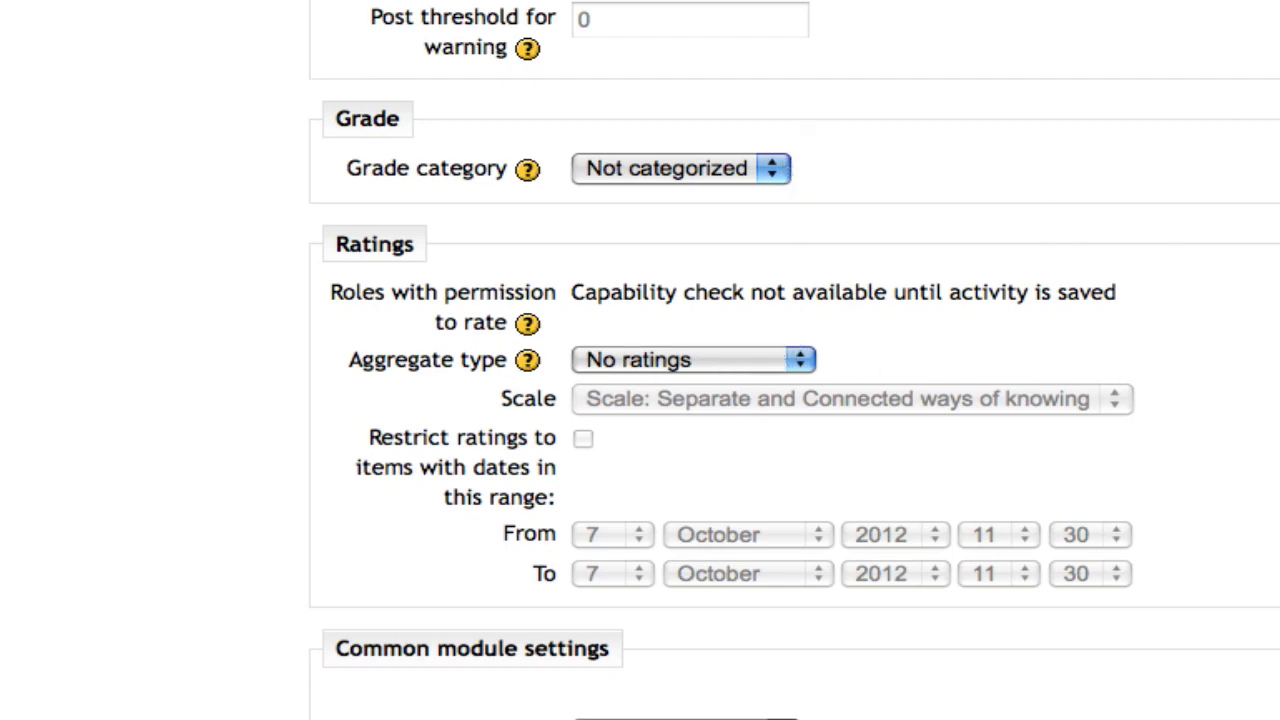
scroll(795, 360, "down", 2)
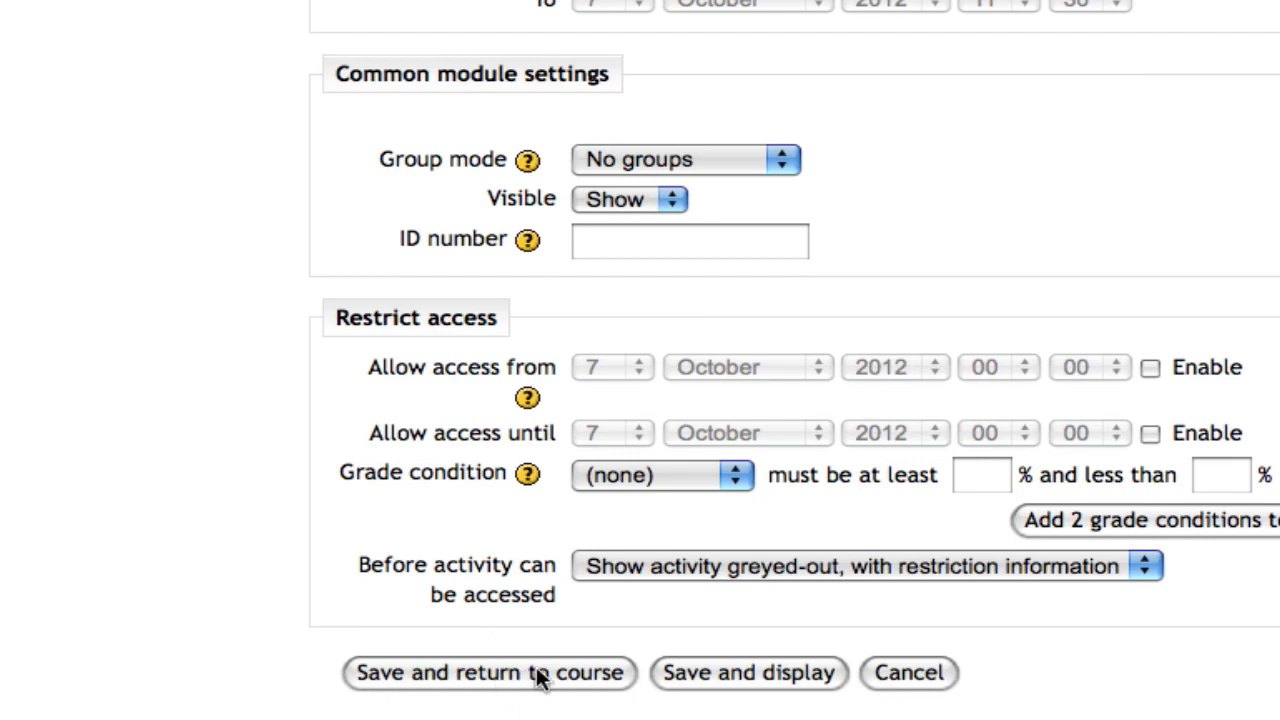
left_click(779, 679)
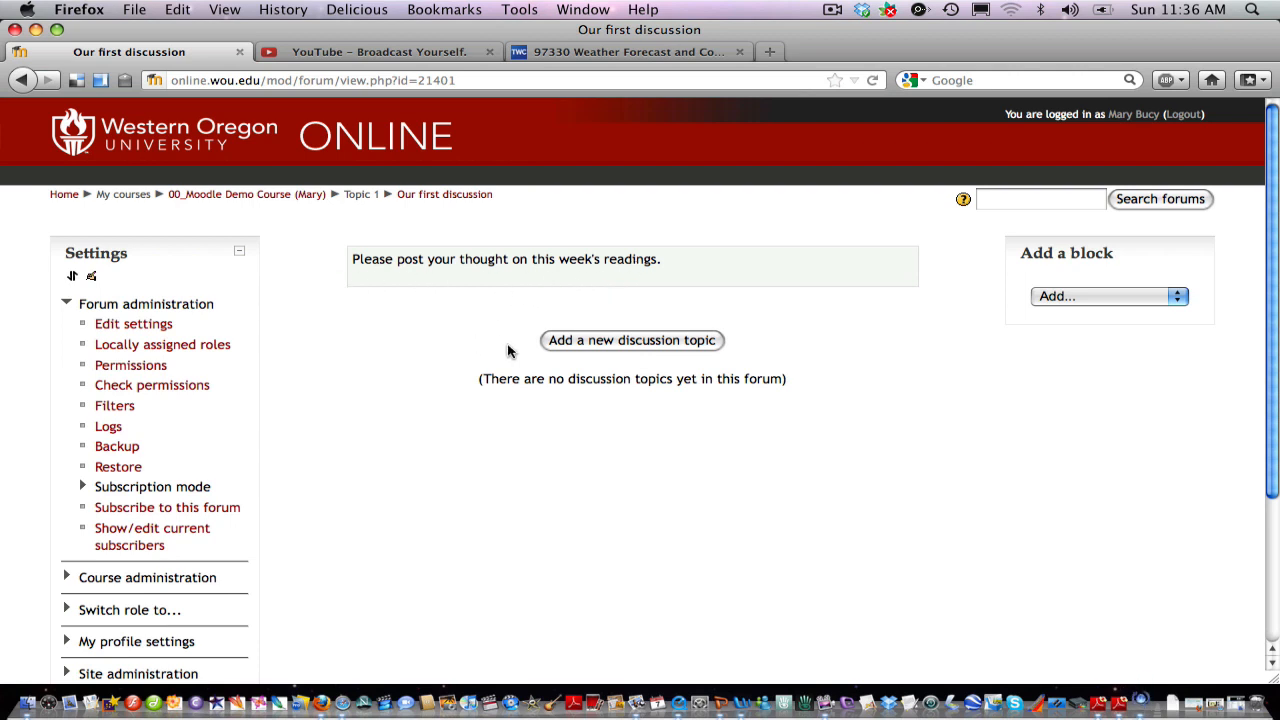
- Start a new discussion topic in the forum, with the poster's first name followed by "'s thoughts" as its subject
left_click(640, 343)
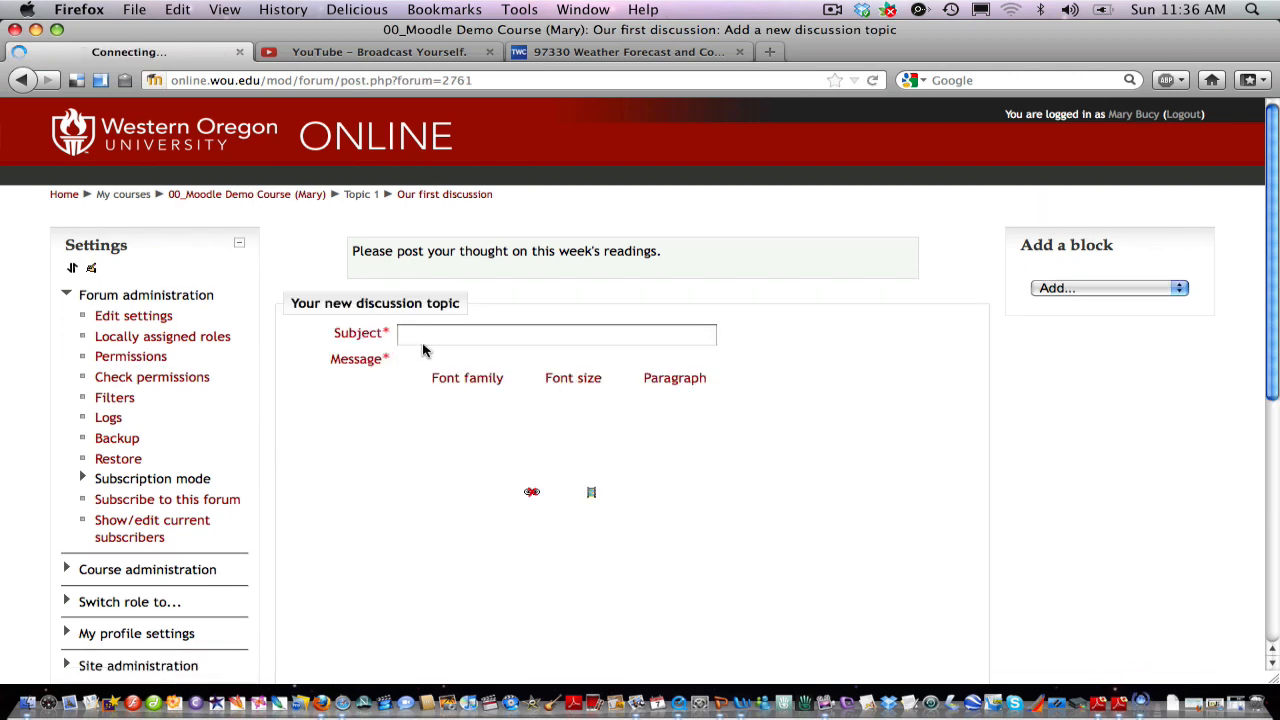
left_click(416, 336)
type("Ma")
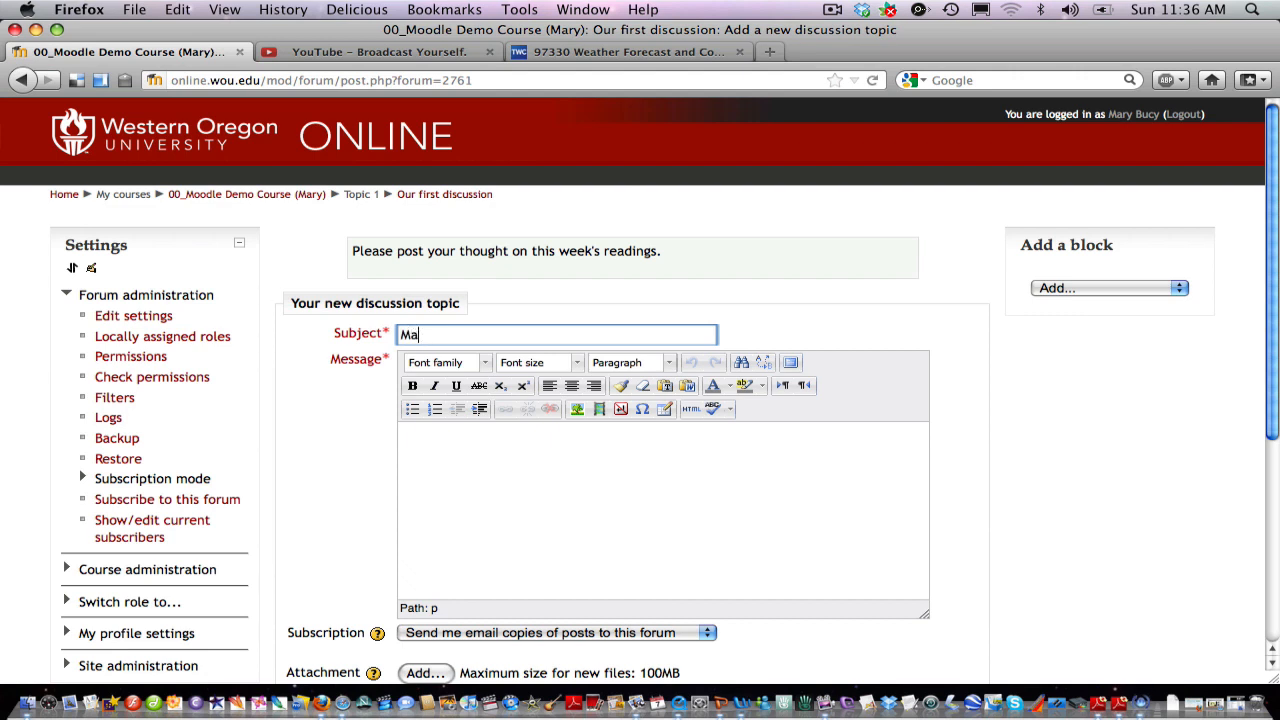
type("ry's thoughts")
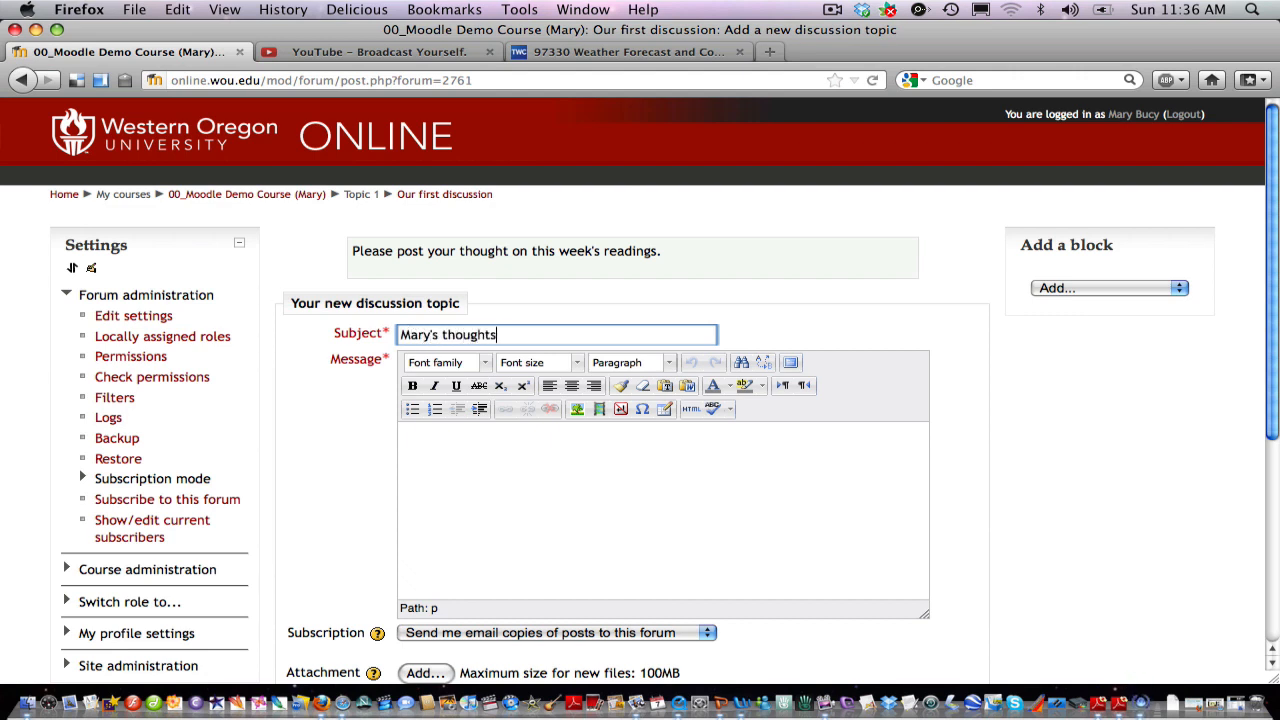
- Enter the message "These are my thoughts" for the new discussion topic
left_click(431, 469)
type("These")
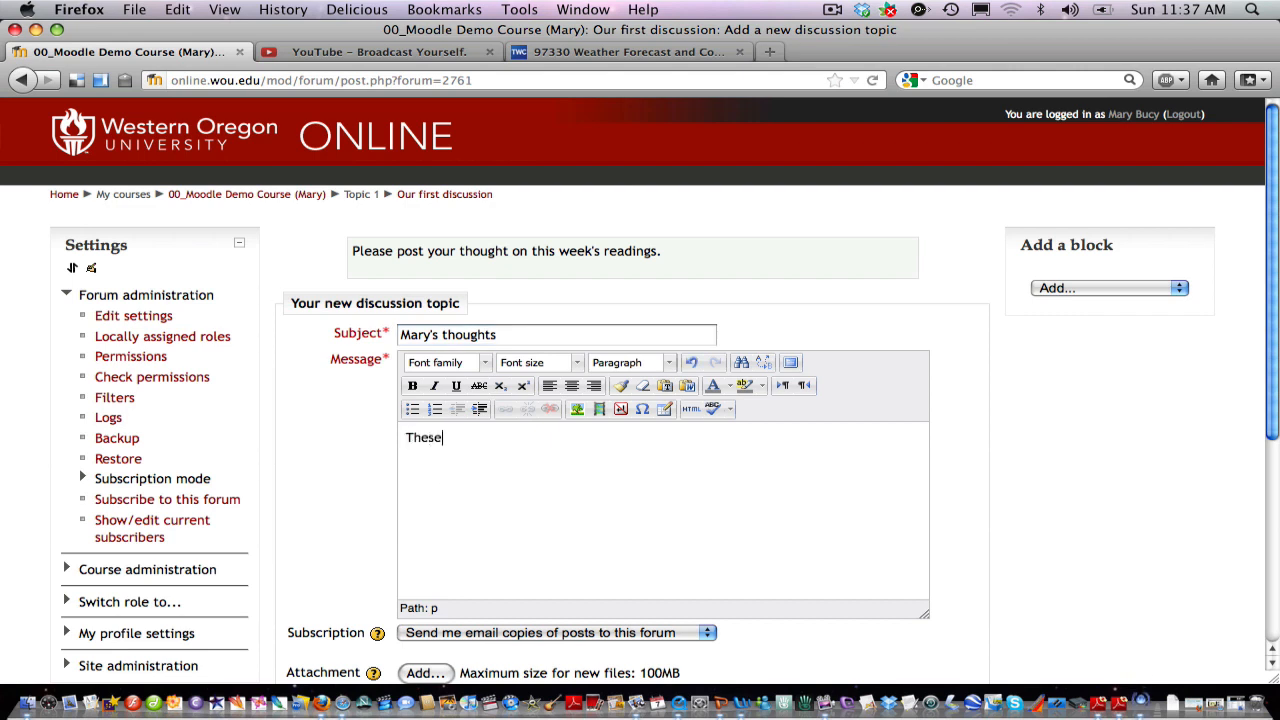
type(" are muy")
key("BackSpace")
key("BackSpace")
type("y thoughts")
- Set the subscription to "I don't want email copies of posts to this forum", post the topic and continue to the forum page
scroll(749, 563, "down", 3)
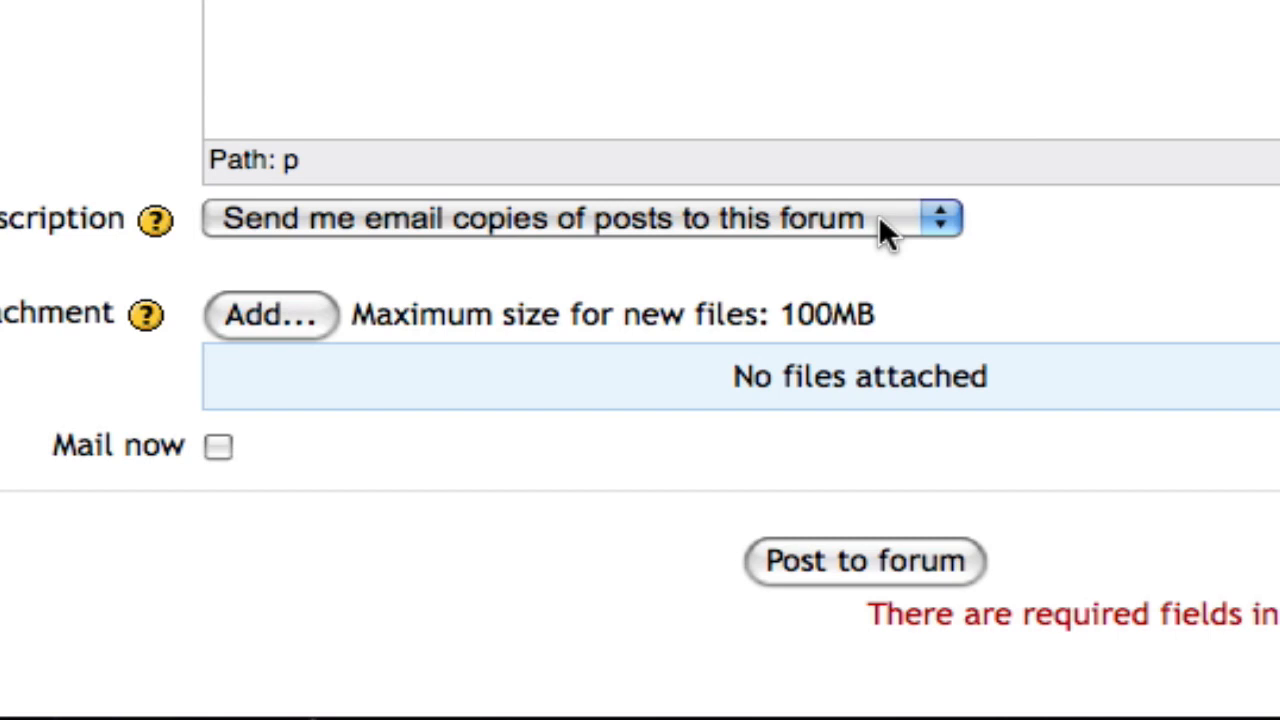
left_click(938, 220)
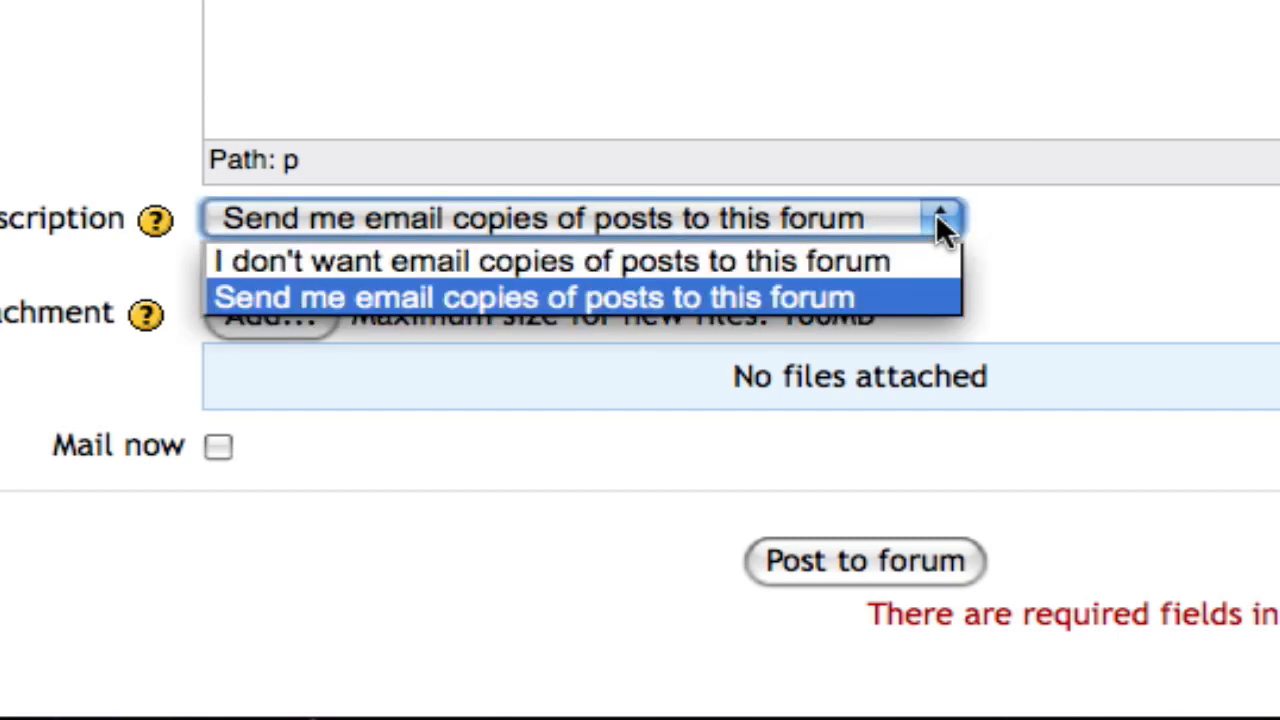
left_click(795, 262)
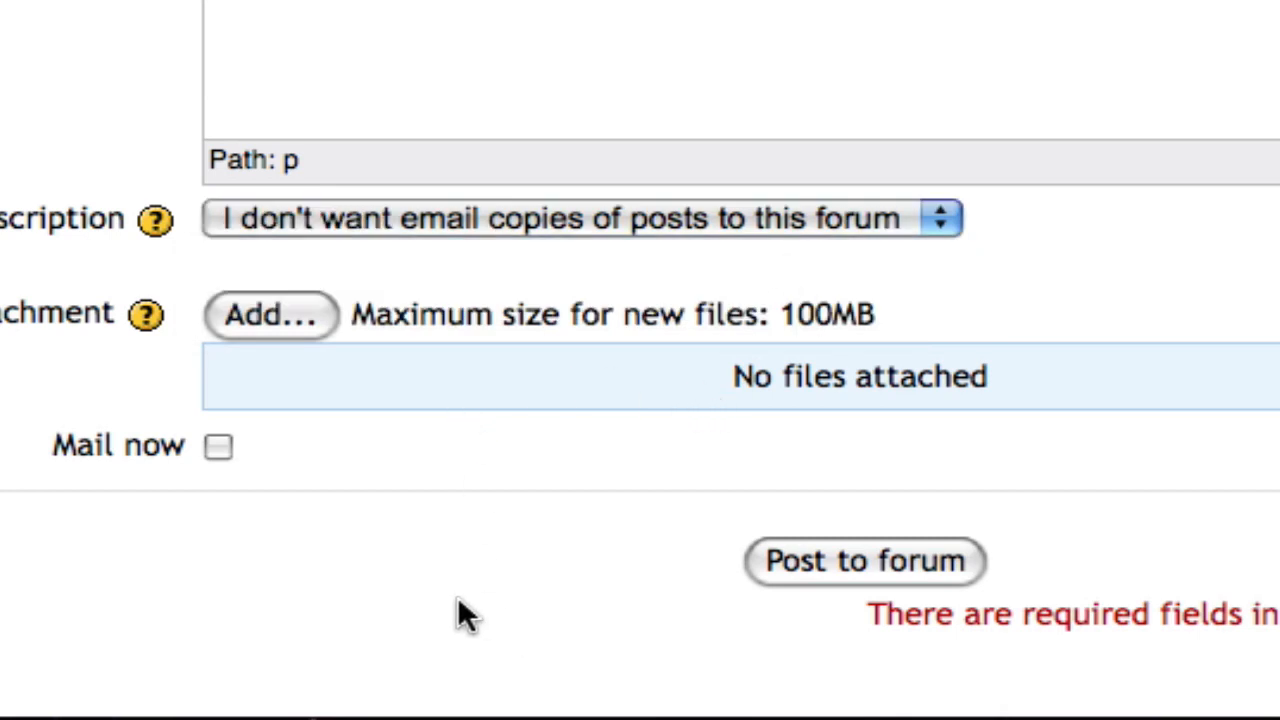
left_click(874, 563)
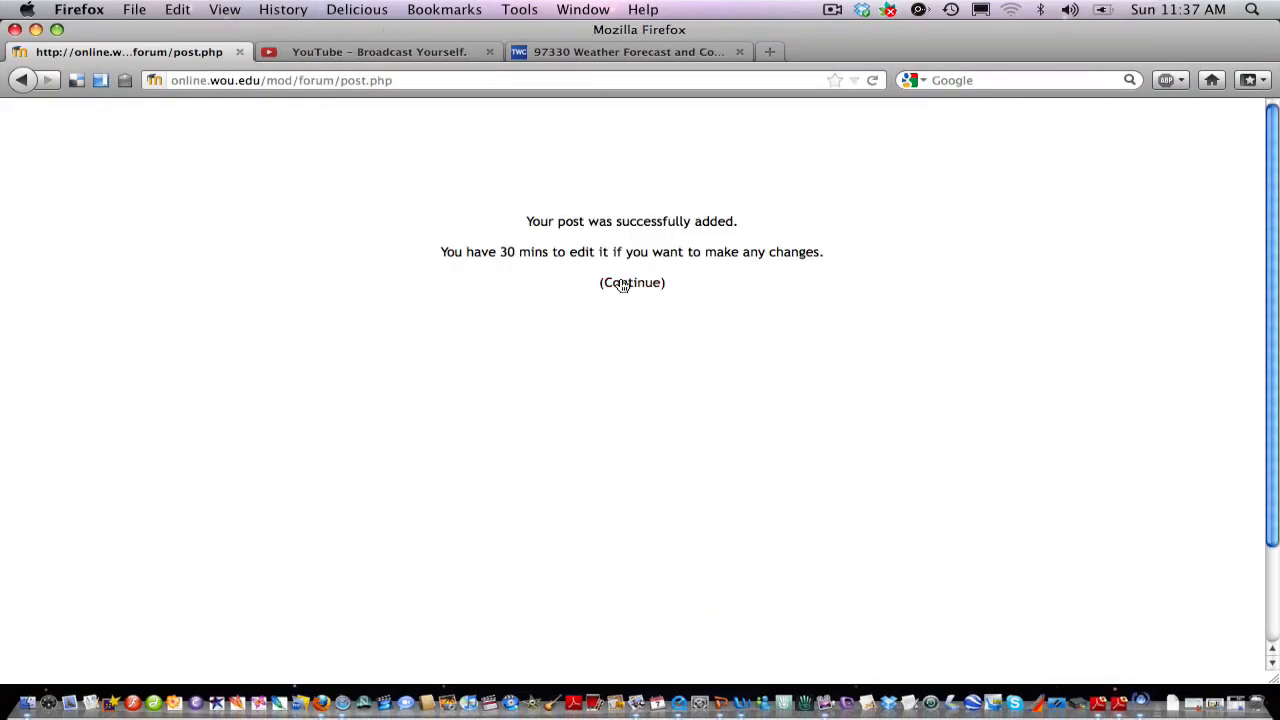
left_click(622, 287)
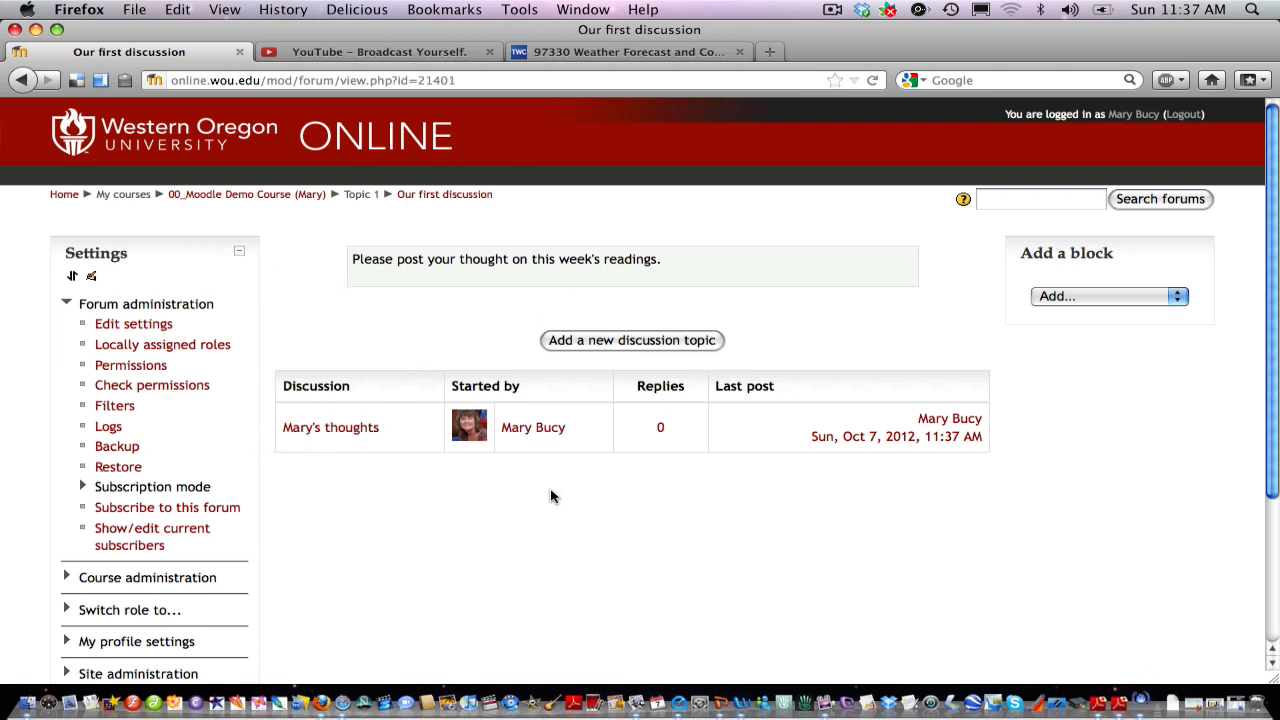
- Return to the course page and look over the forums listed in Unit 1 and topic 2
scroll(550, 497, "down", 4)
scroll(548, 490, "up", 4)
left_click(227, 194)
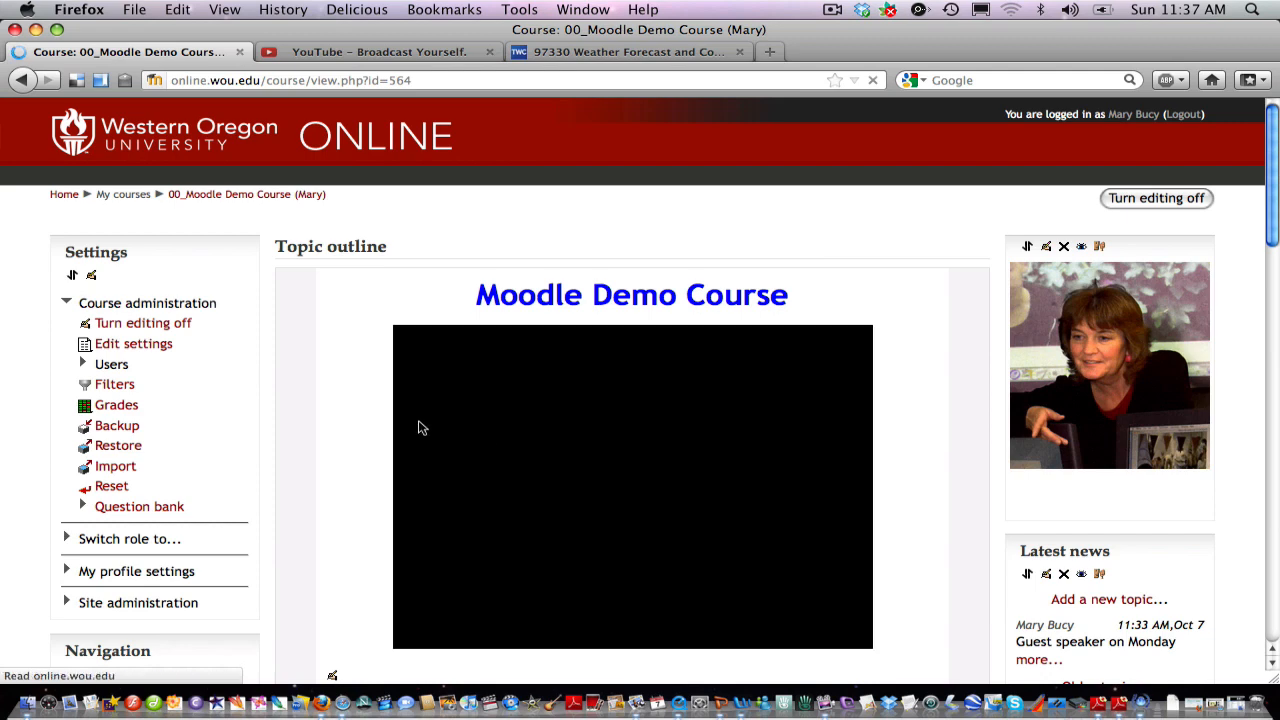
scroll(346, 399, "down", 3)
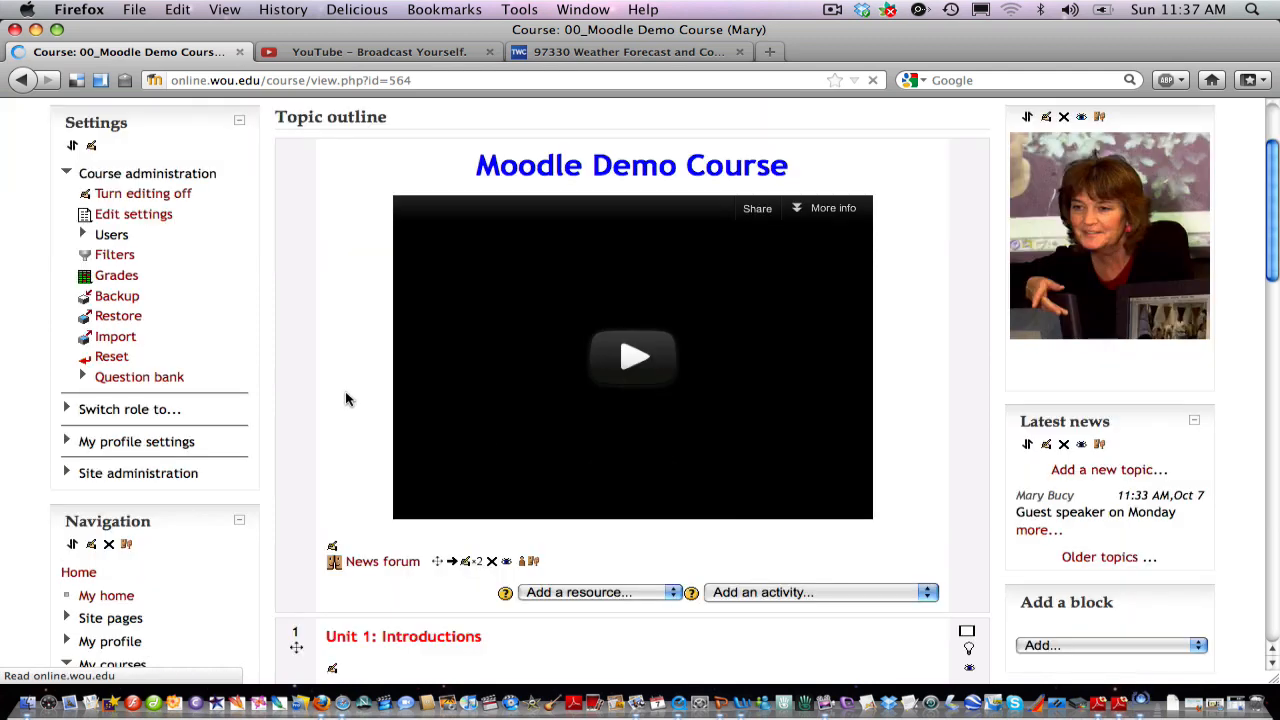
scroll(346, 399, "down", 6)
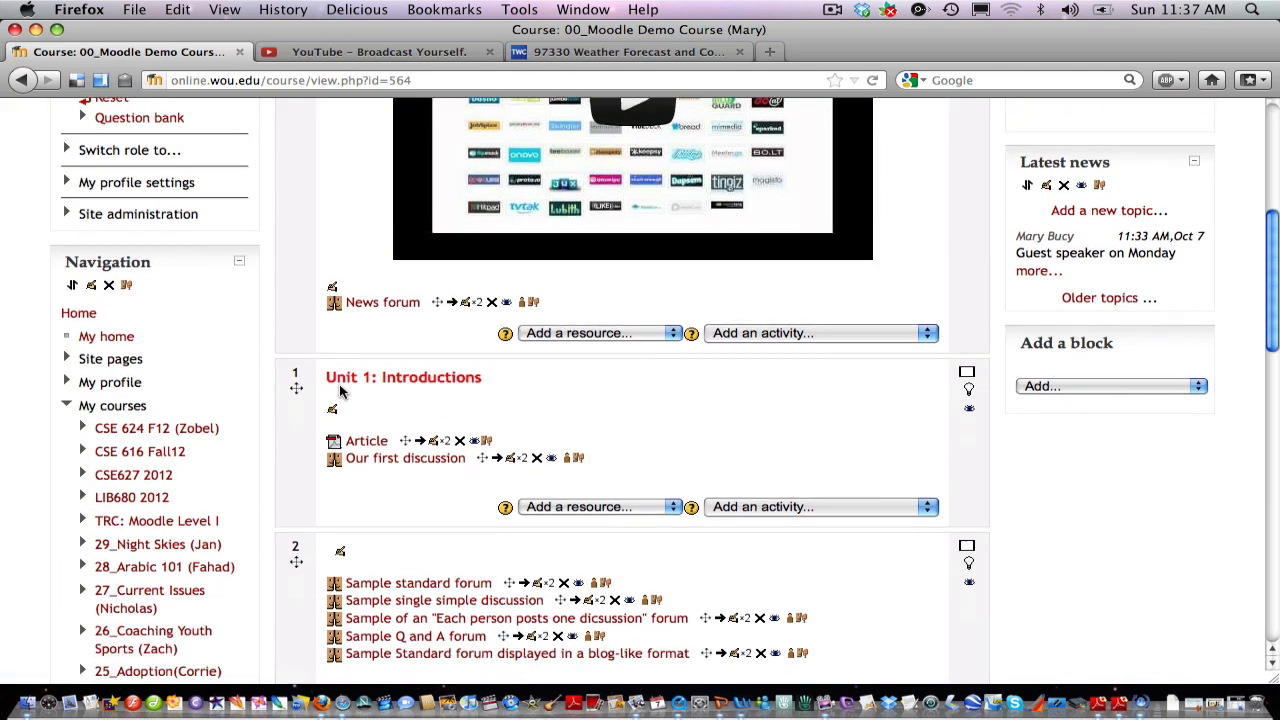
scroll(340, 392, "down", 2)
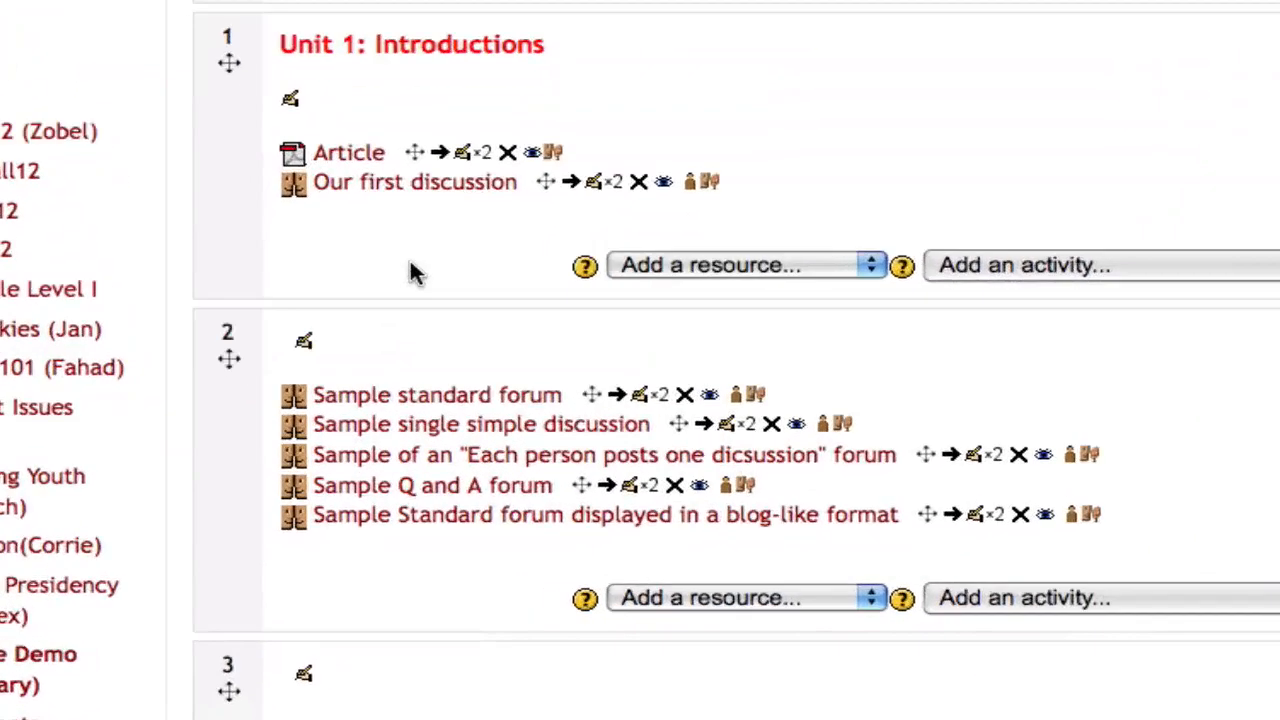
scroll(408, 194, "down", 2)
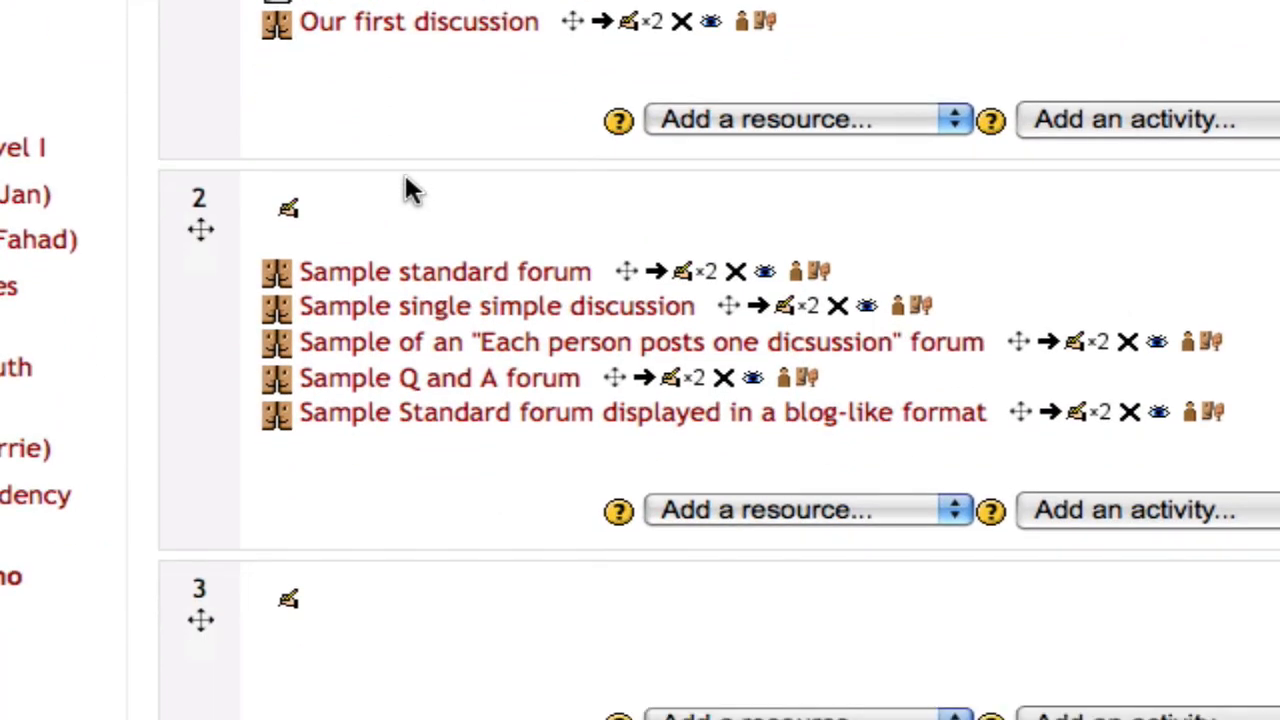
scroll(408, 190, "down", 1)
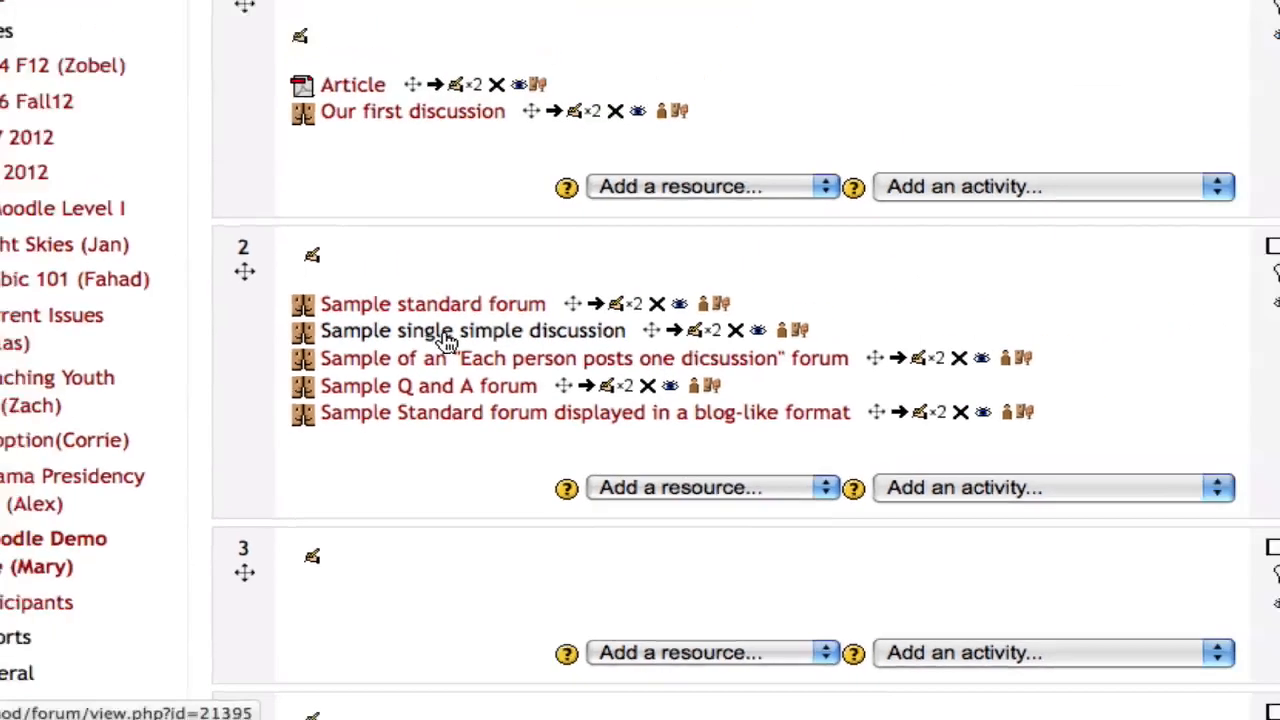
- Read through the posts and replies in the "Sample single simple discussion" forum, then return to the course page
left_click(447, 335)
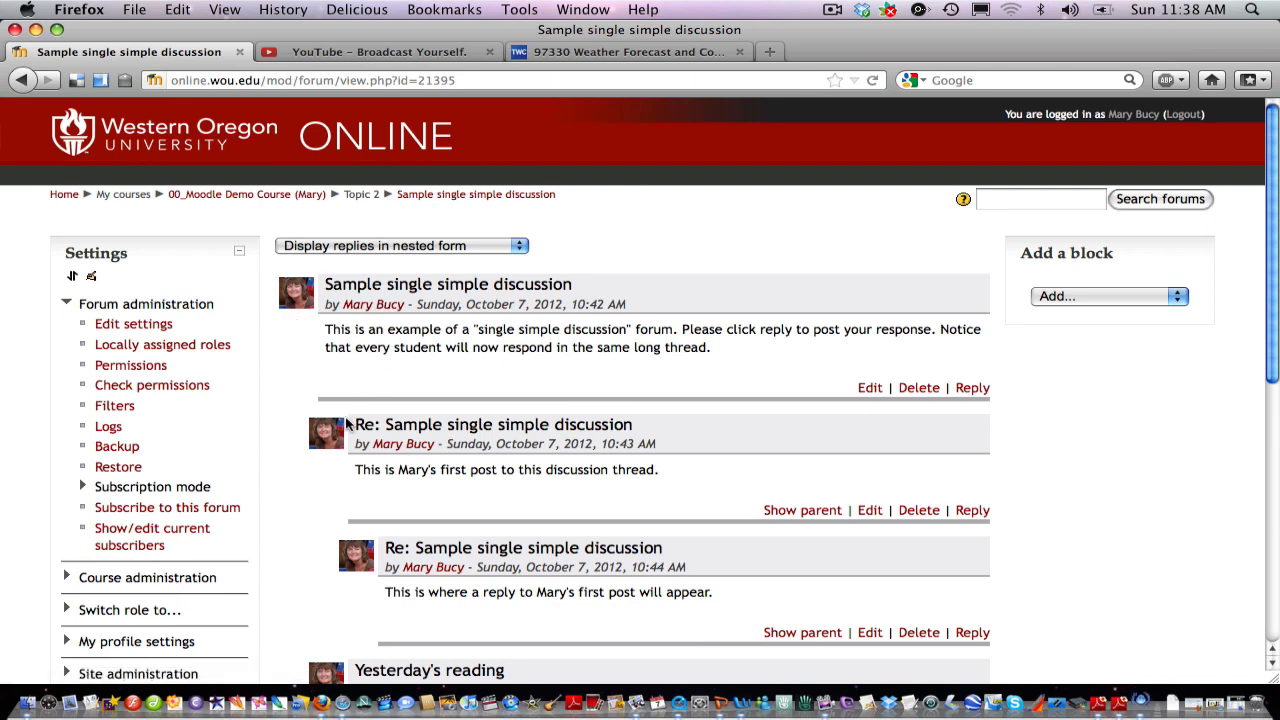
scroll(724, 494, "down", 5)
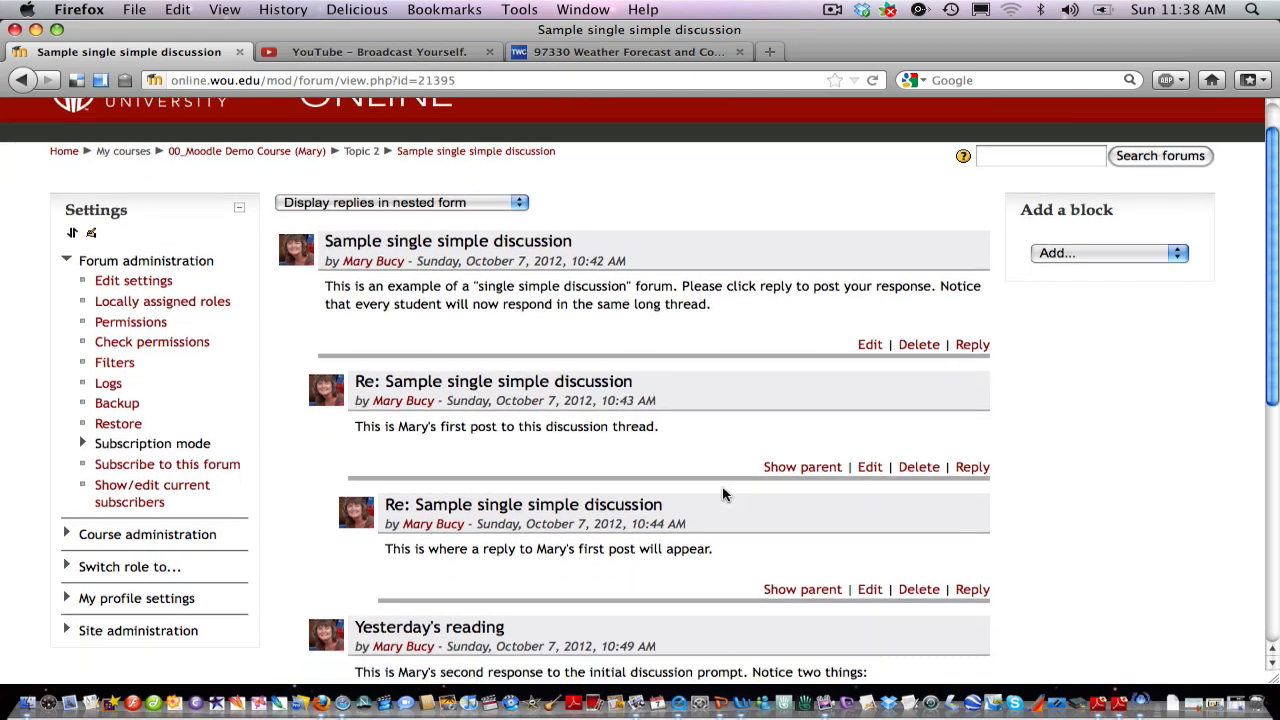
scroll(726, 491, "down", 6)
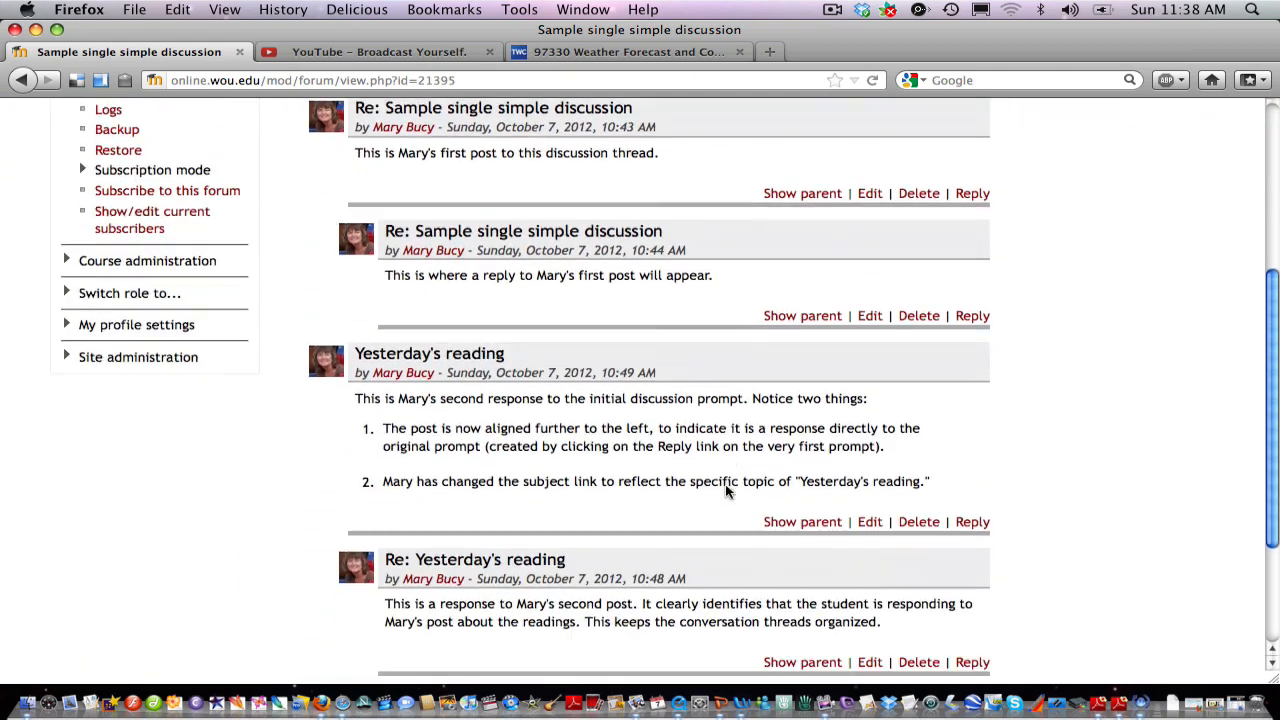
scroll(726, 491, "up", 2)
scroll(724, 484, "up", 8)
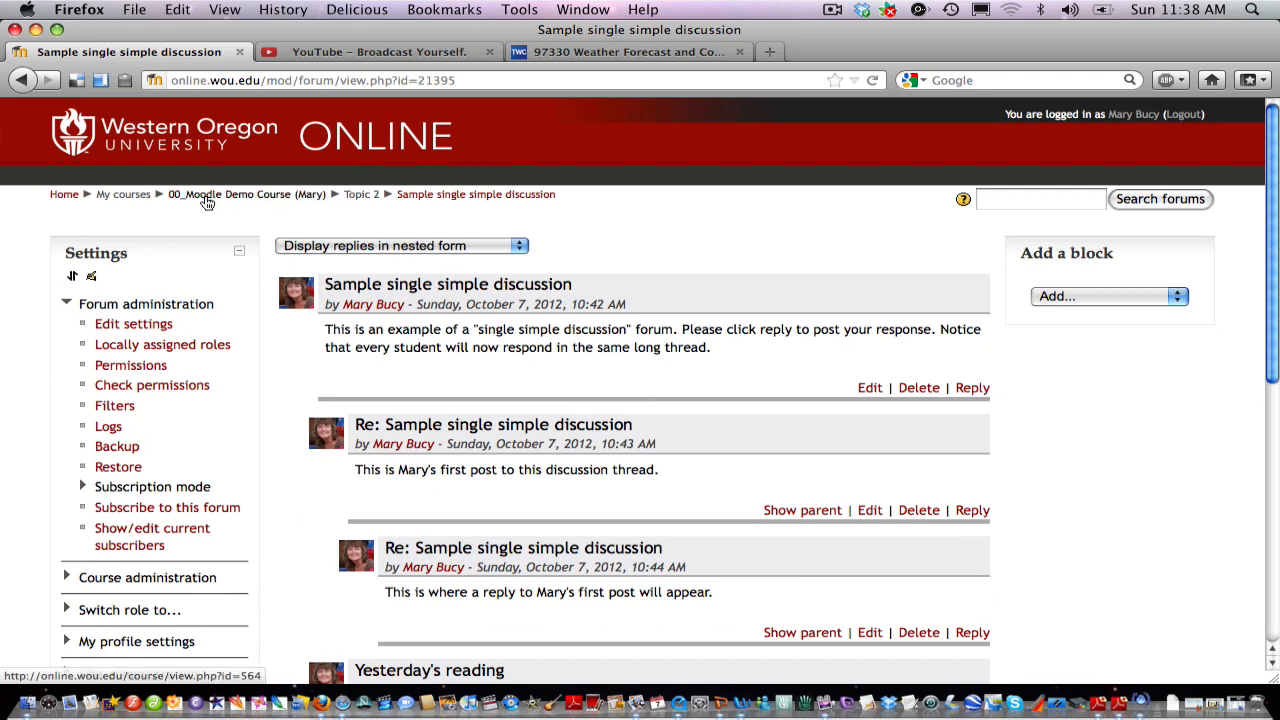
left_click(222, 195)
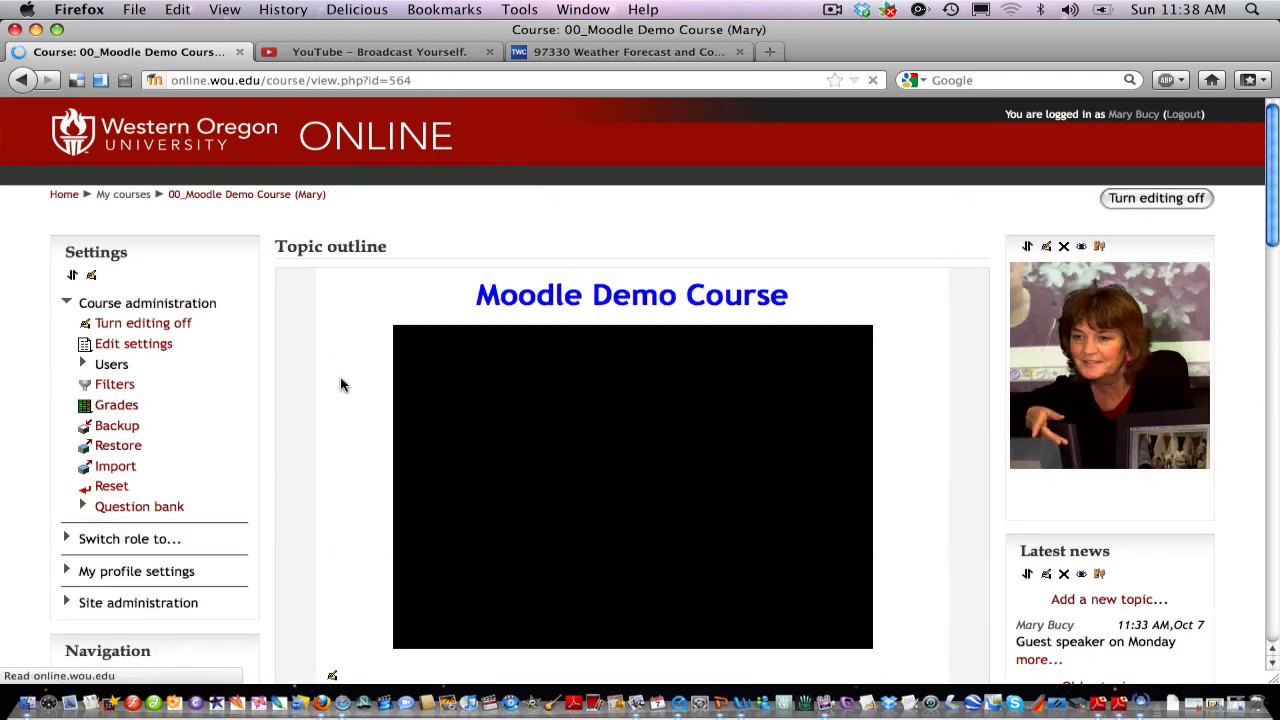
- View the existing post in the sample "Each person posts one dicsussion" forum, then return to the course page
scroll(340, 383, "down", 1)
scroll(338, 380, "down", 5)
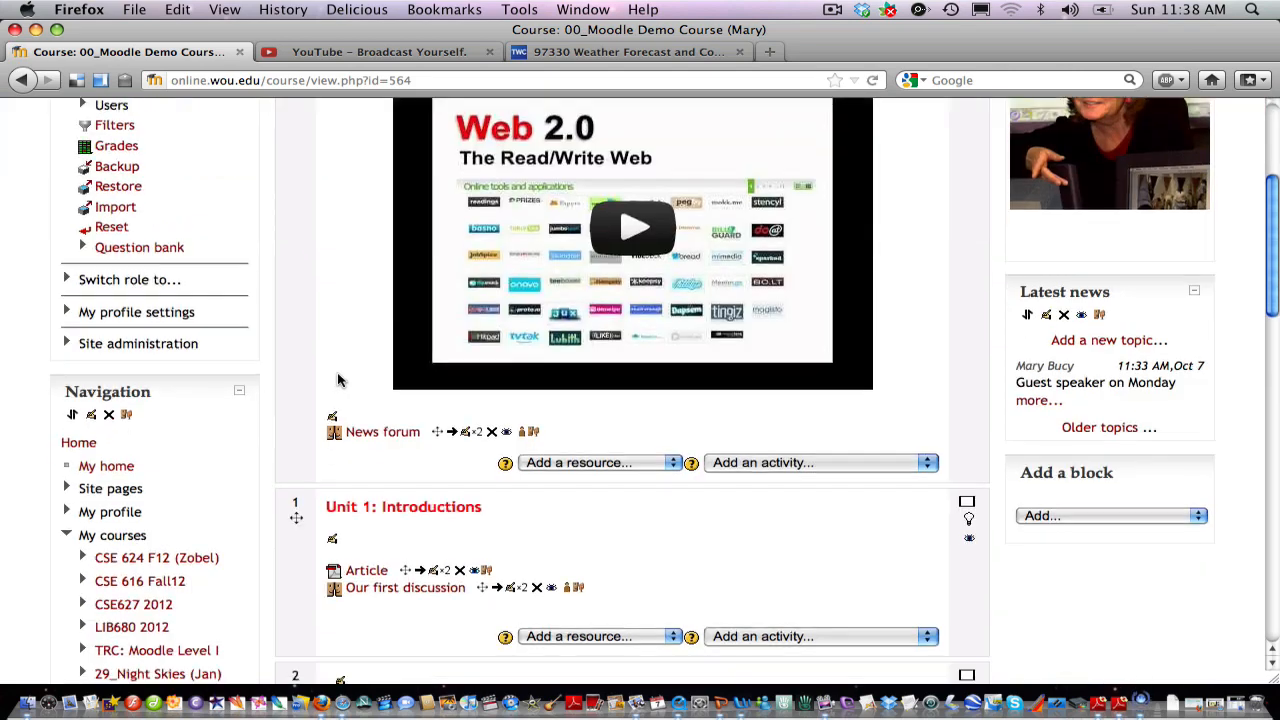
scroll(338, 380, "down", 4)
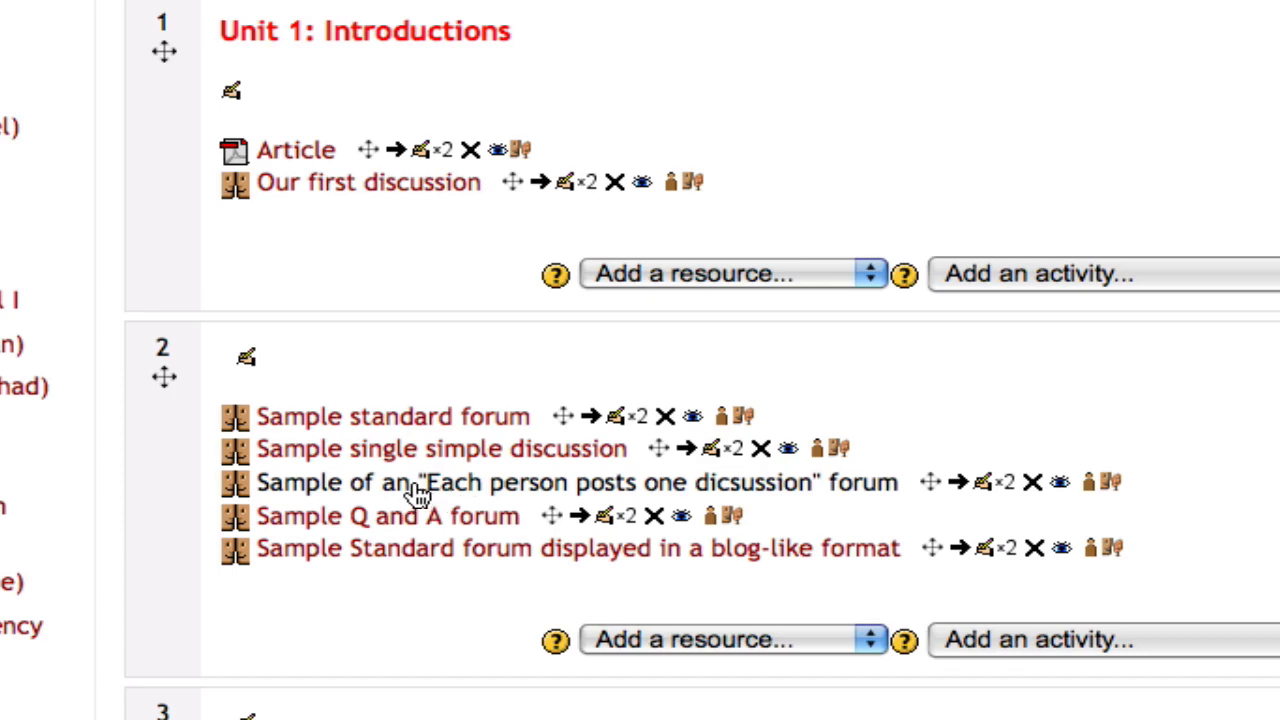
left_click(570, 484)
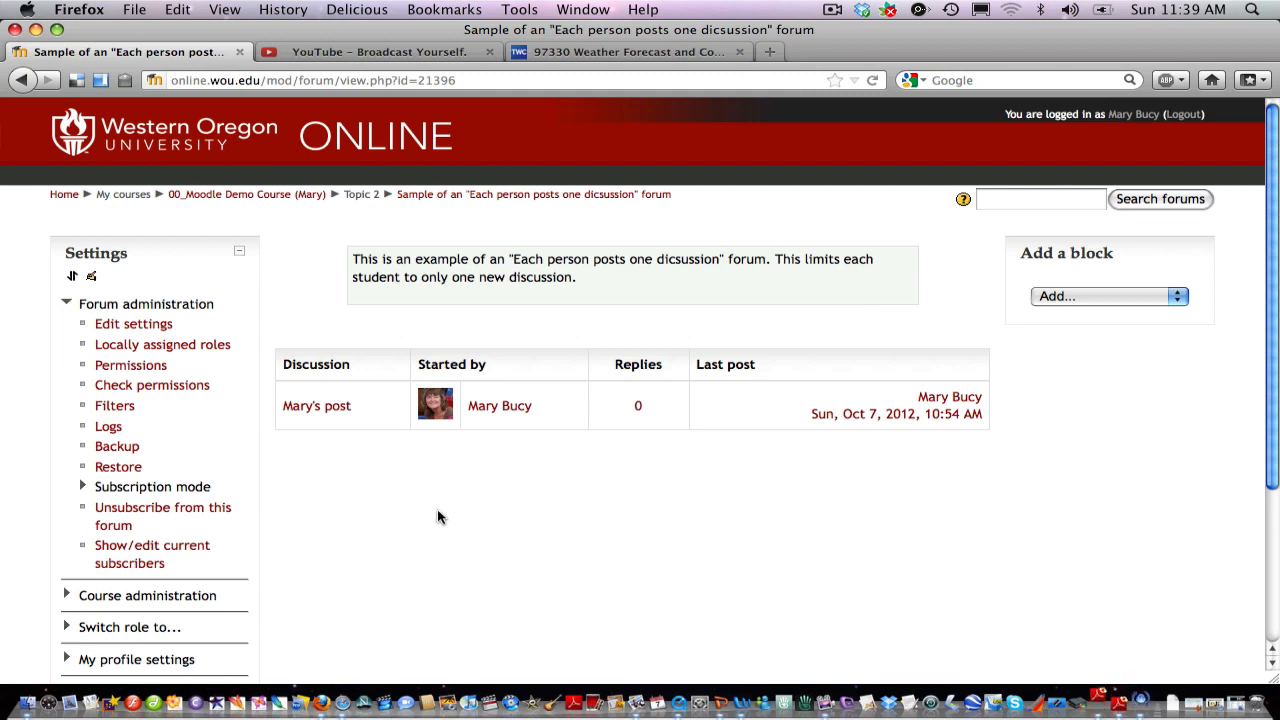
left_click(318, 409)
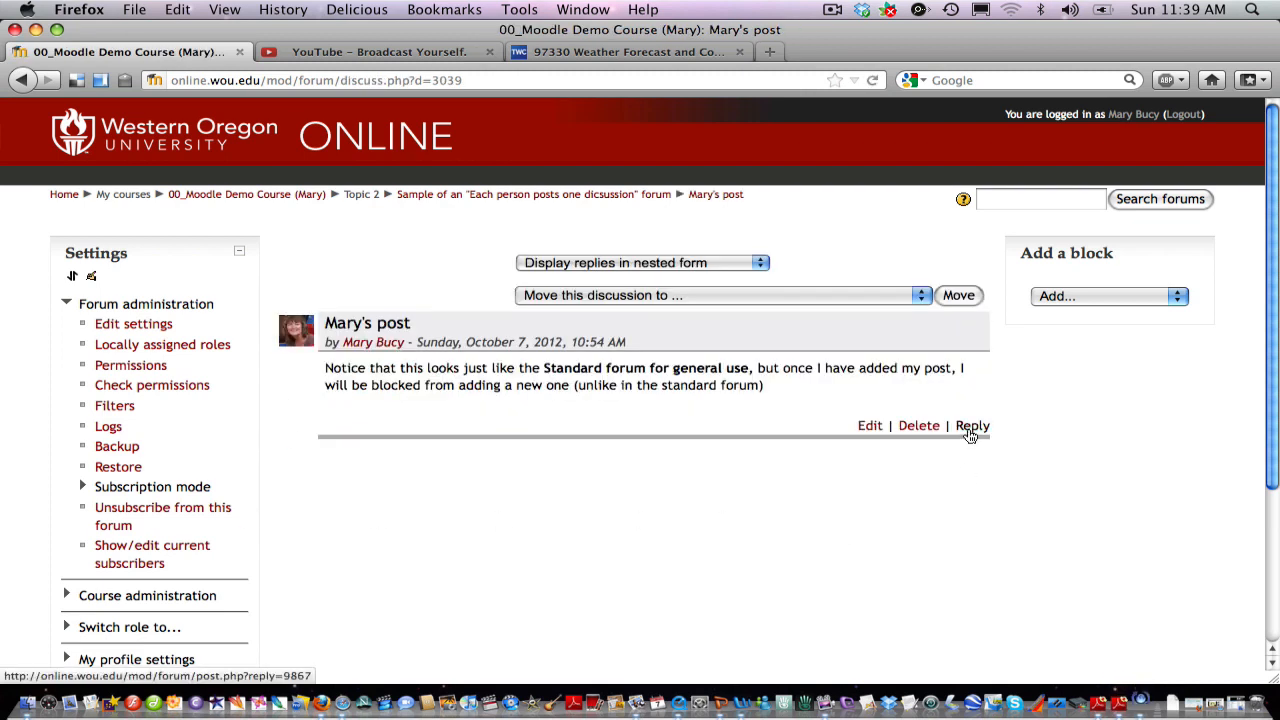
left_click(299, 197)
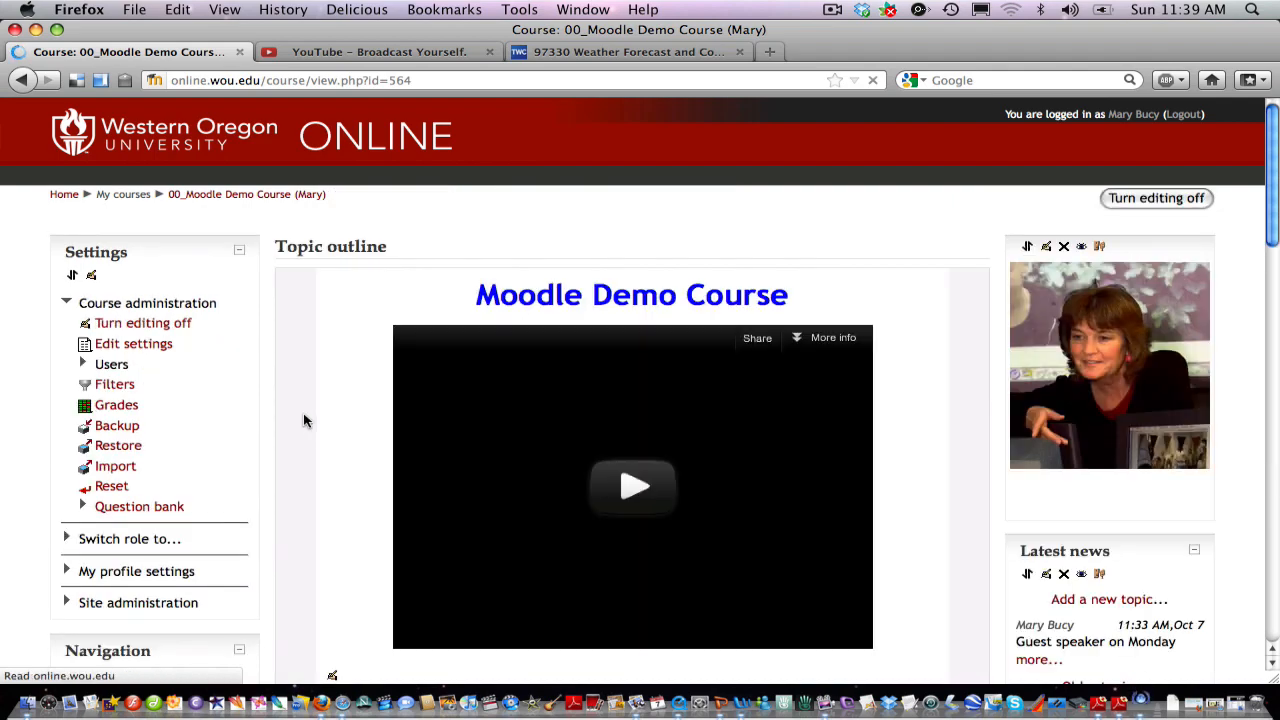
- View the "Capitol cities" question in the "Sample Q and A forum" in topic 2, then return to the course page
scroll(305, 421, "down", 5)
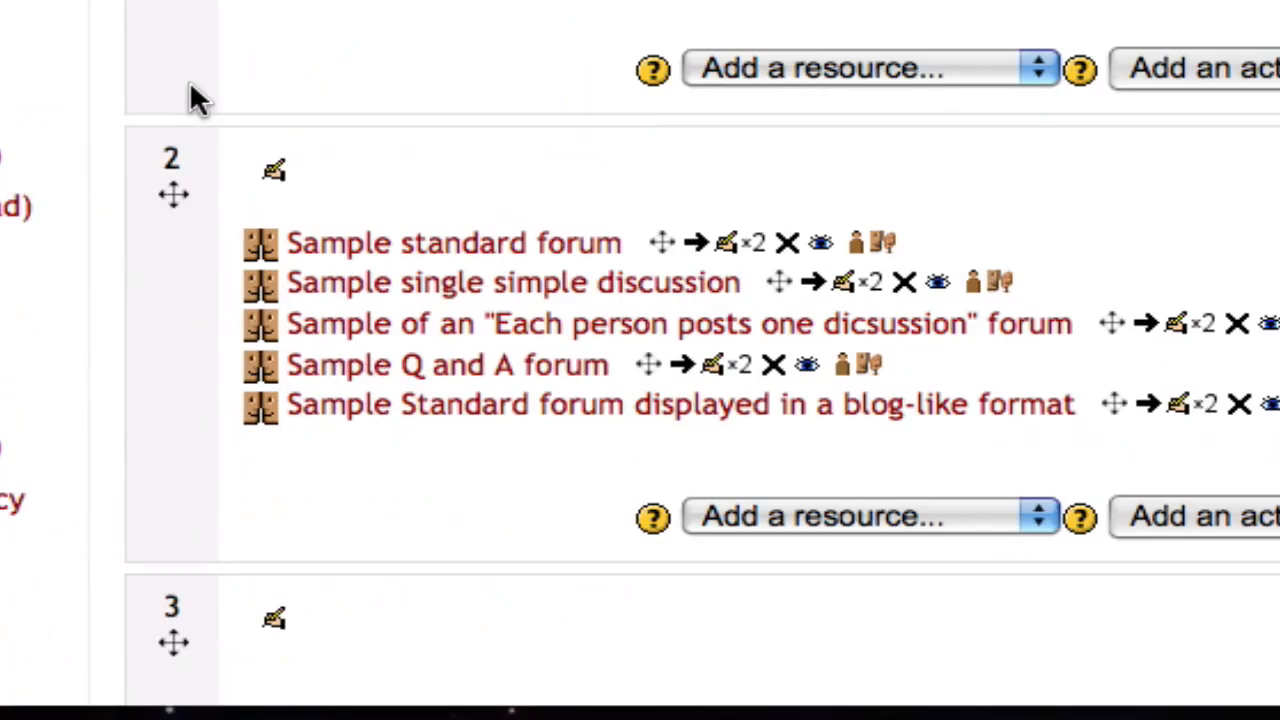
left_click(410, 380)
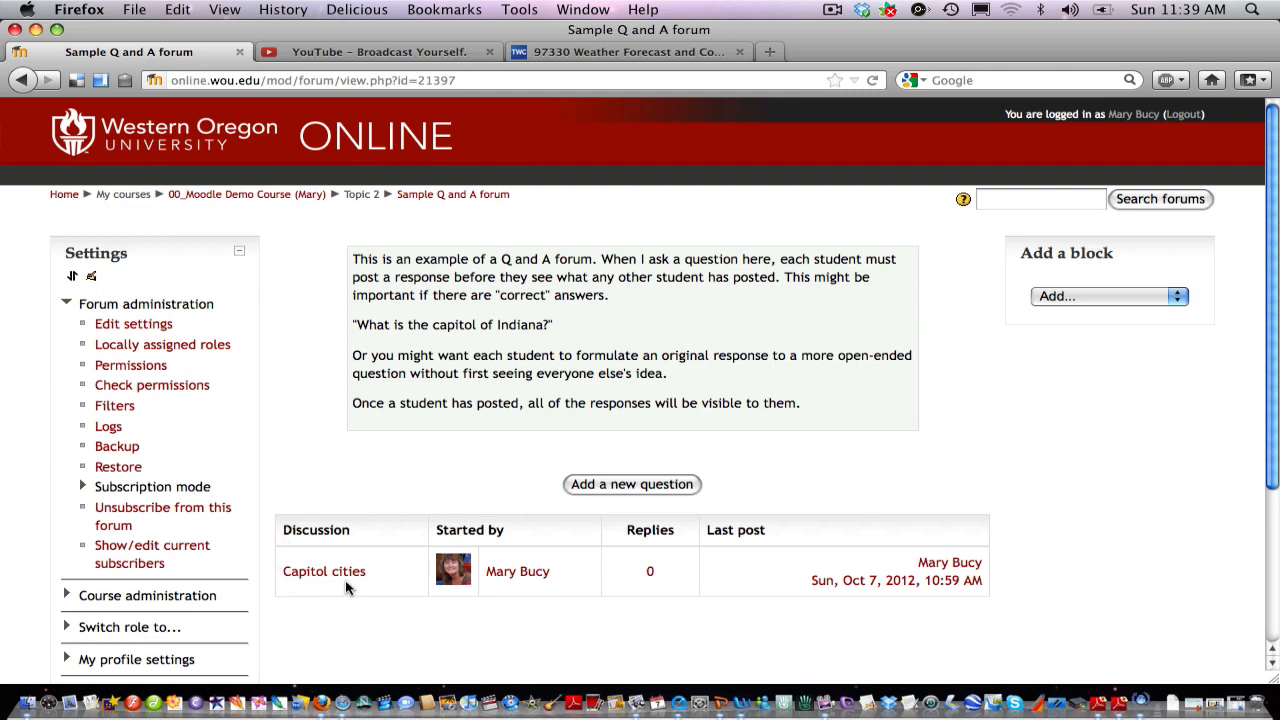
left_click(310, 577)
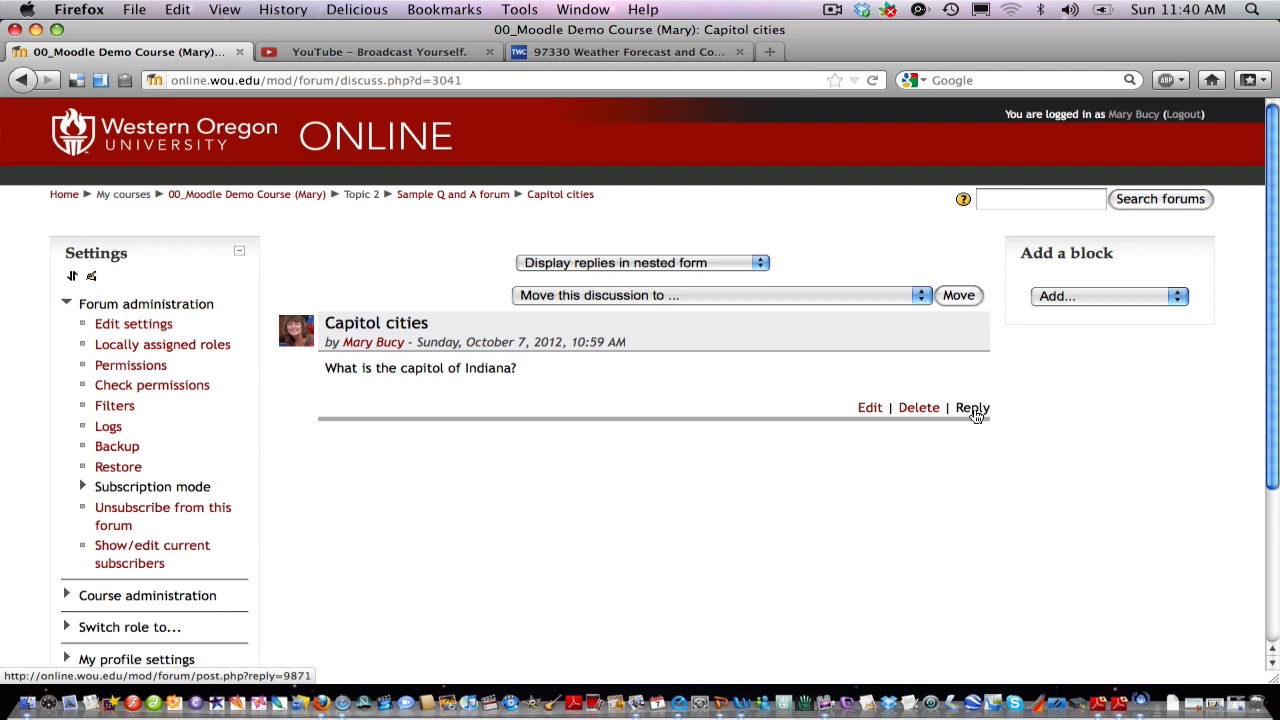
left_click(243, 199)
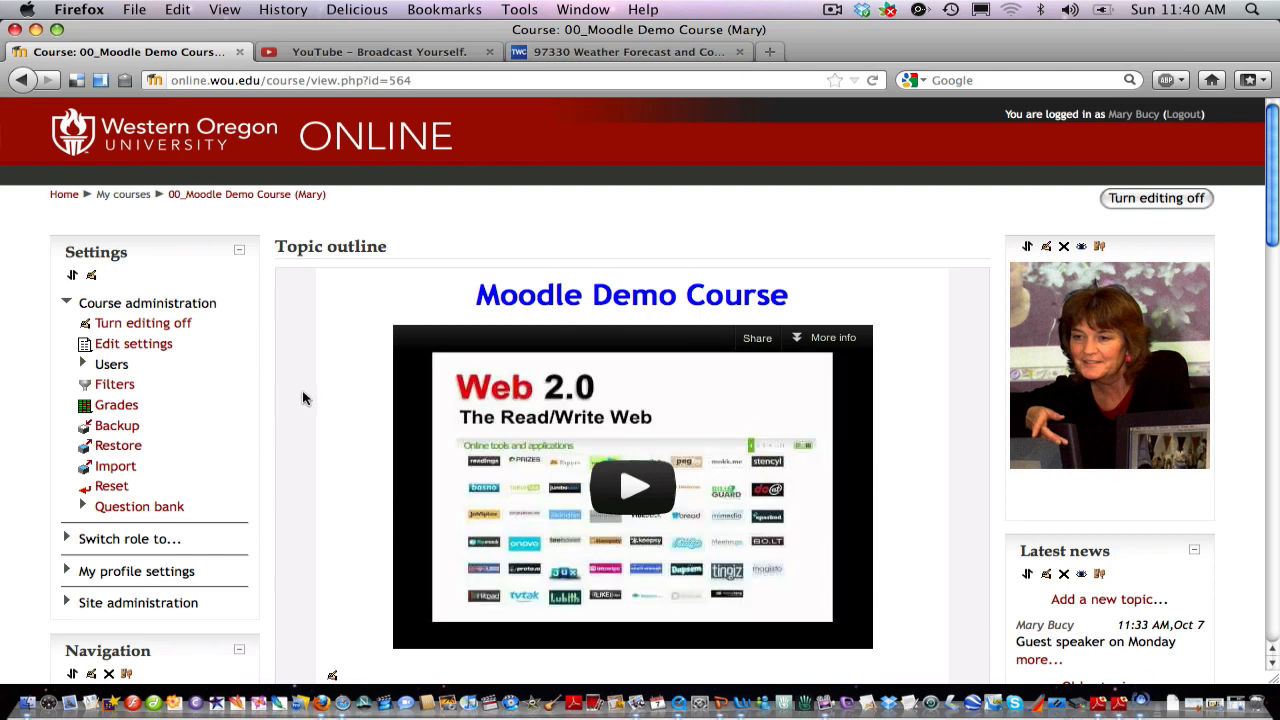
- Read the "Speaking of blogs" discussion in the "Sample Standard forum displayed in a blog-like format", then return to the forum list on the course page
scroll(305, 398, "down", 3)
scroll(305, 398, "down", 2)
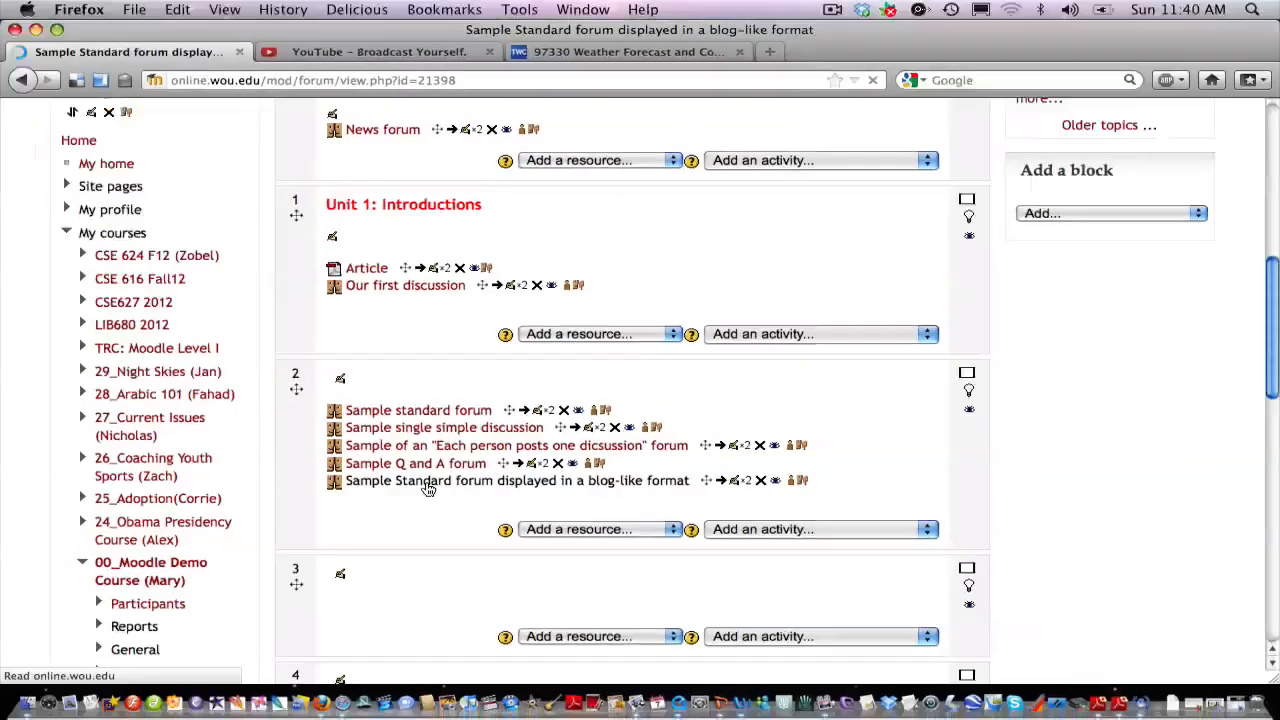
left_click(377, 484)
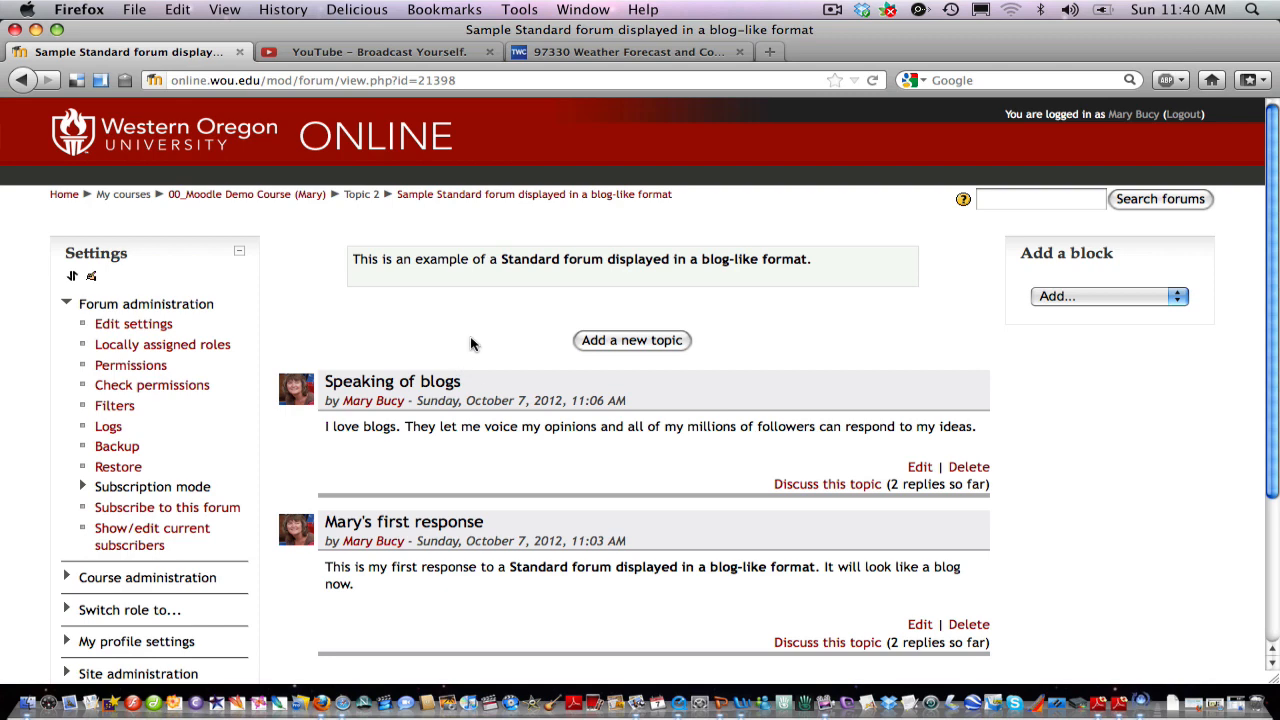
scroll(470, 345, "down", 2)
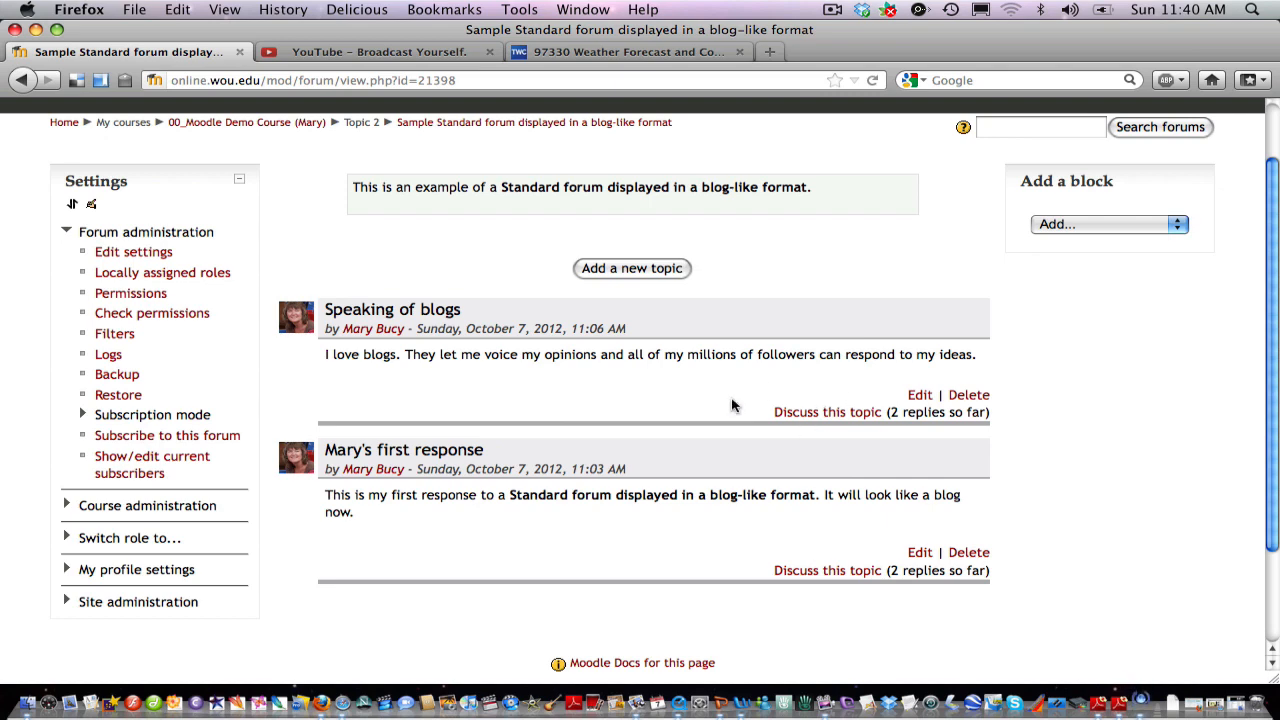
left_click(812, 413)
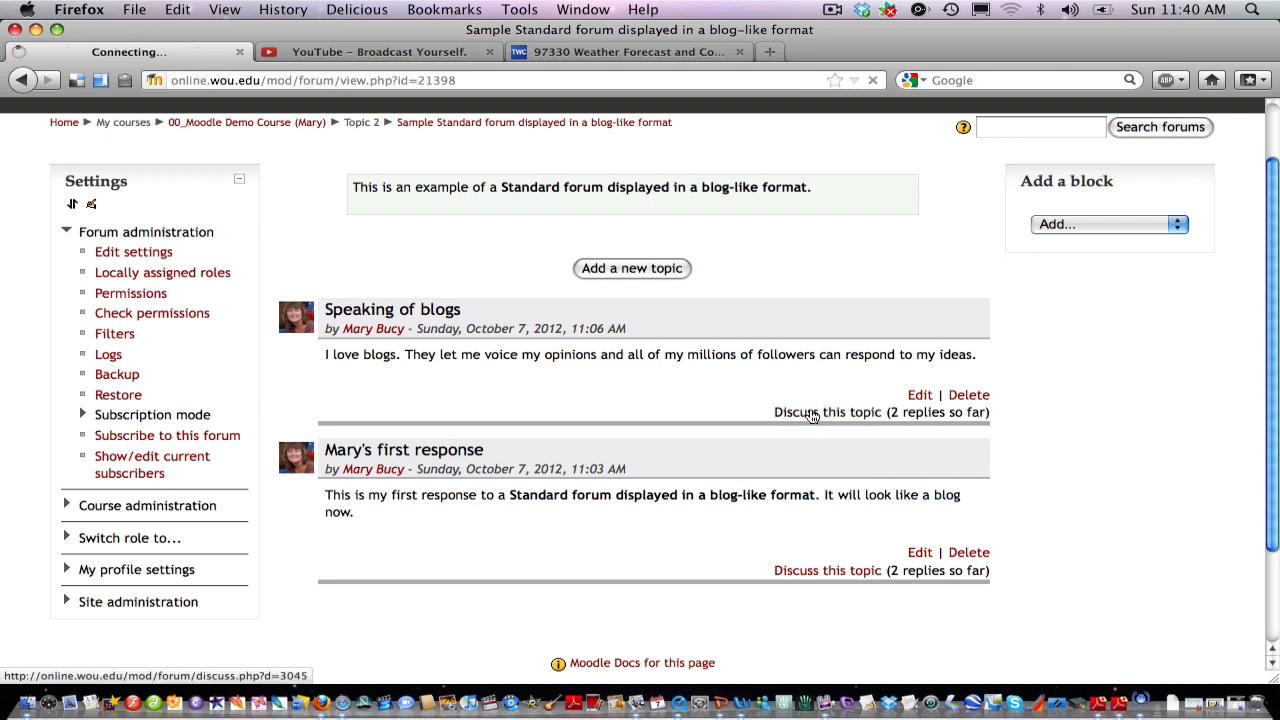
scroll(798, 423, "down", 3)
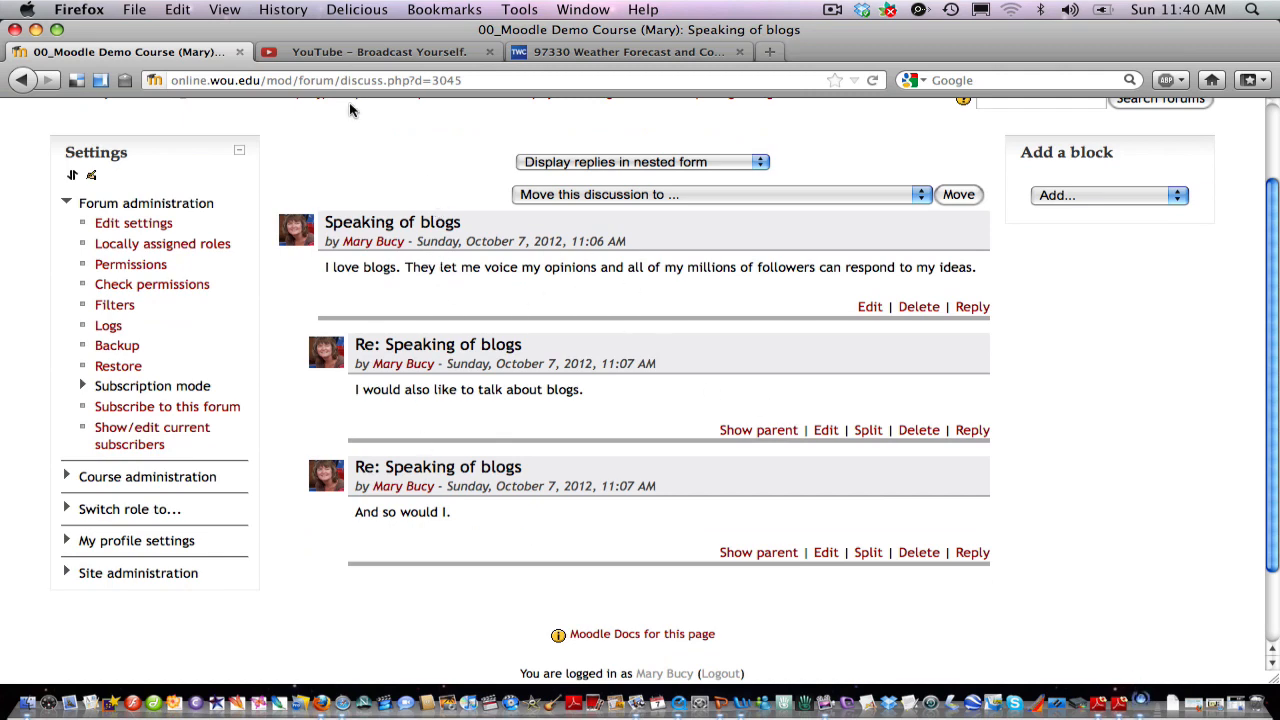
scroll(368, 150, "up", 3)
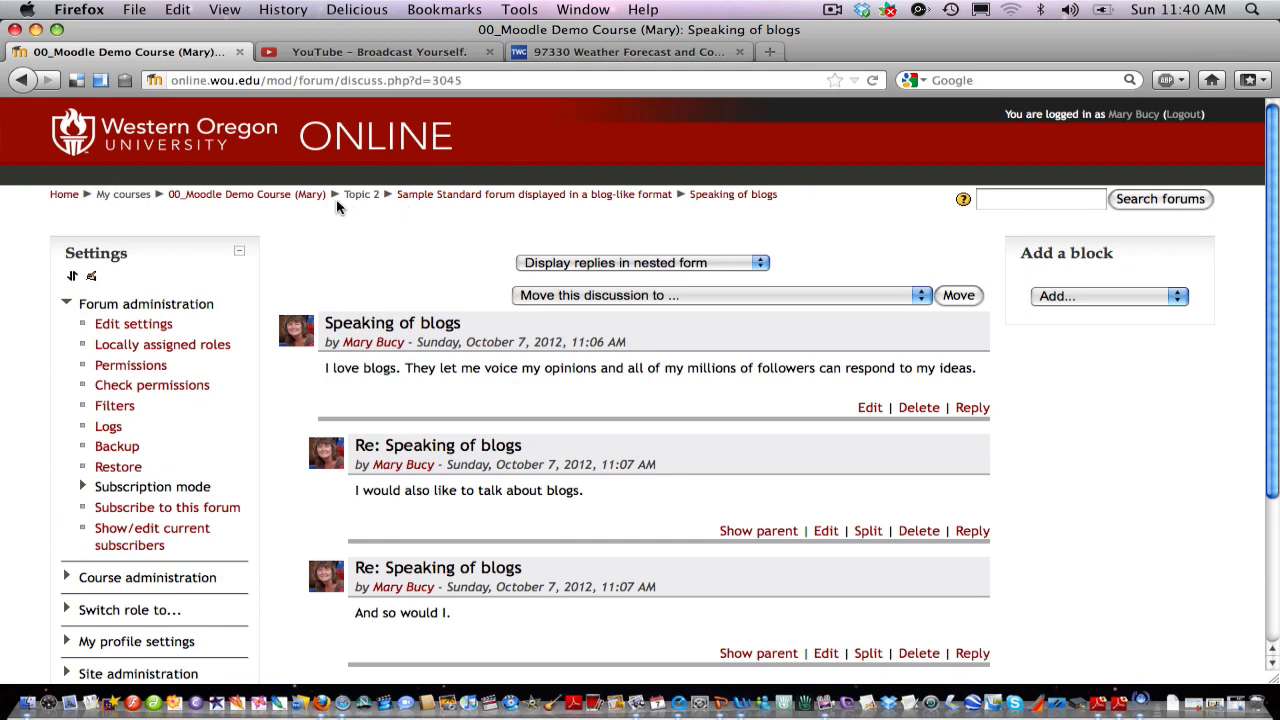
left_click(285, 198)
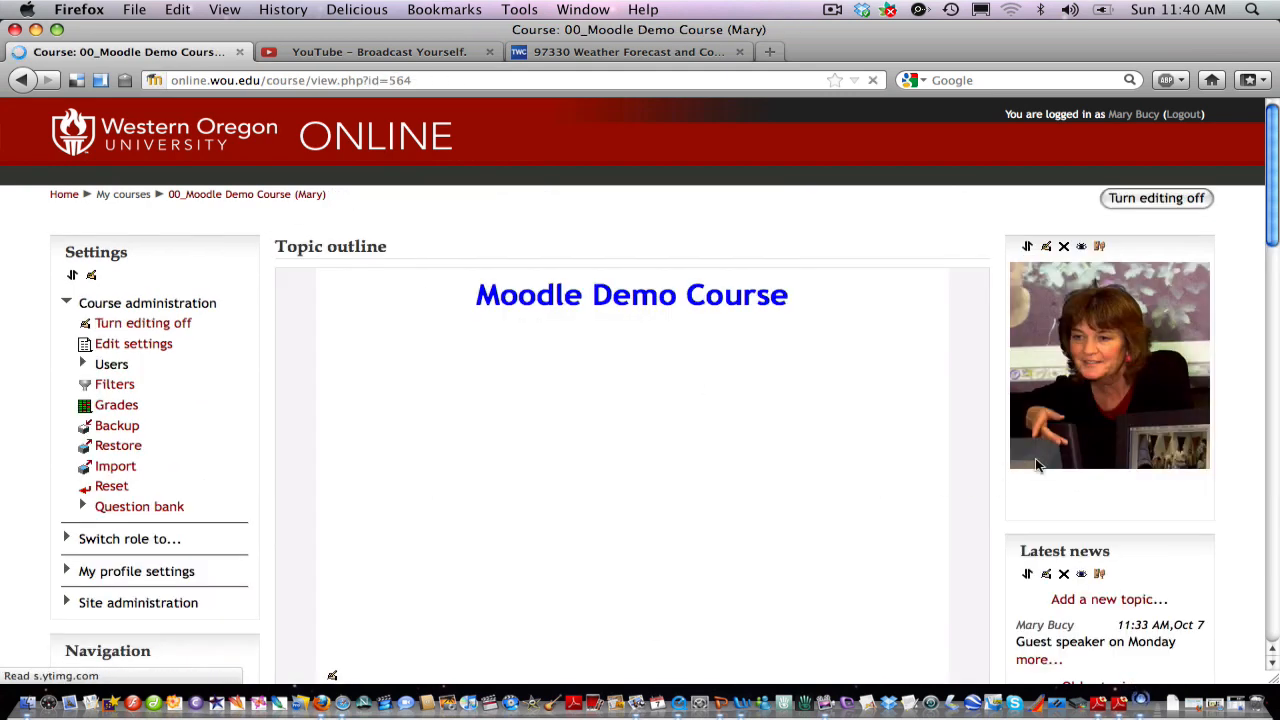
scroll(885, 572, "down", 5)
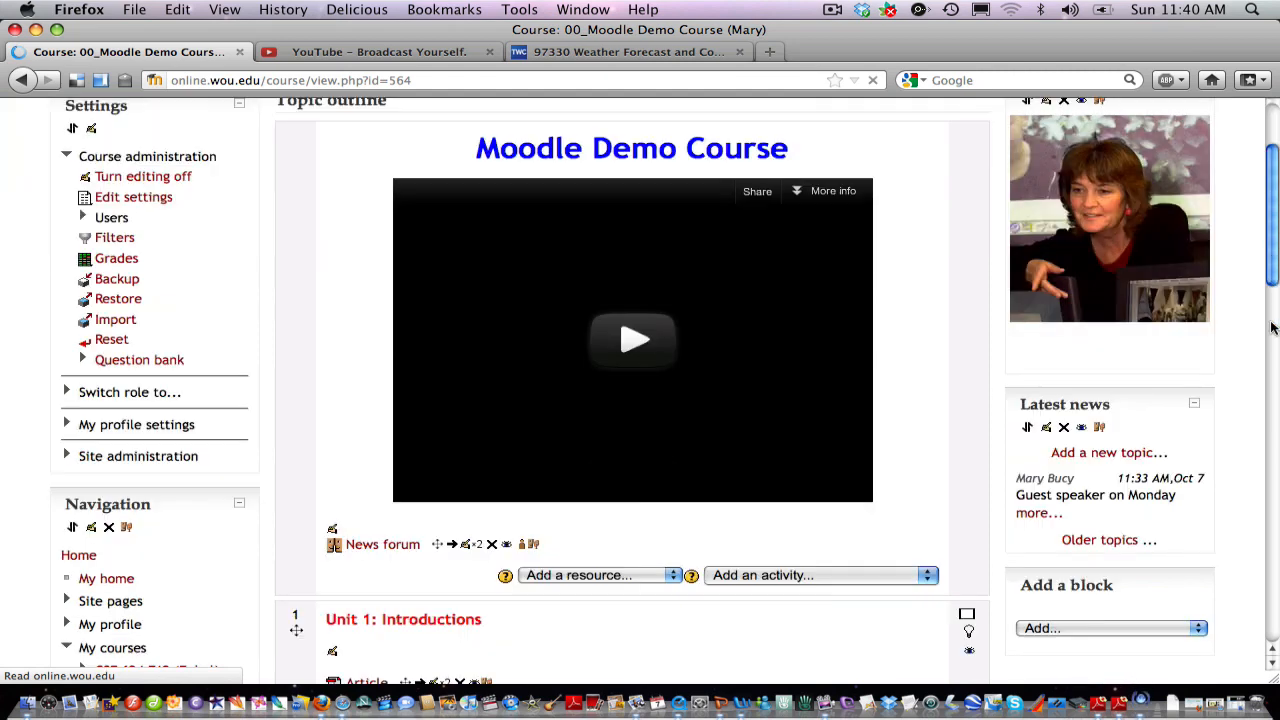
scroll(887, 496, "down", 1)
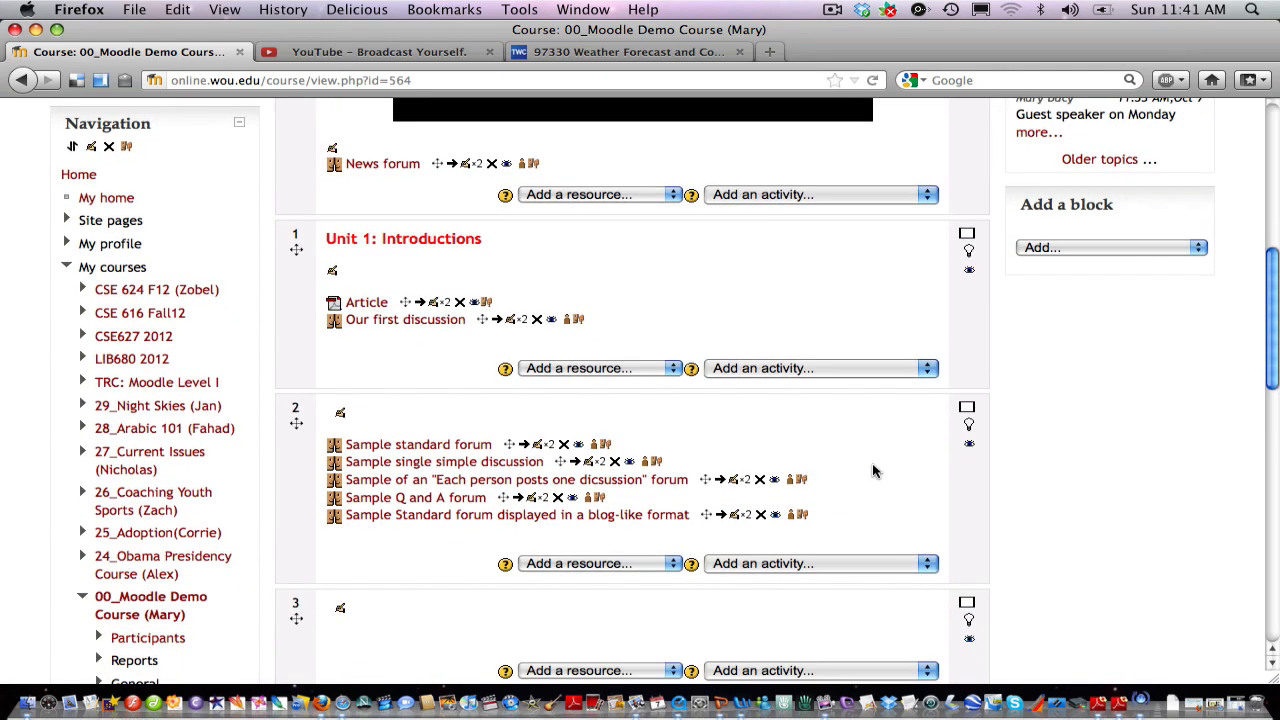